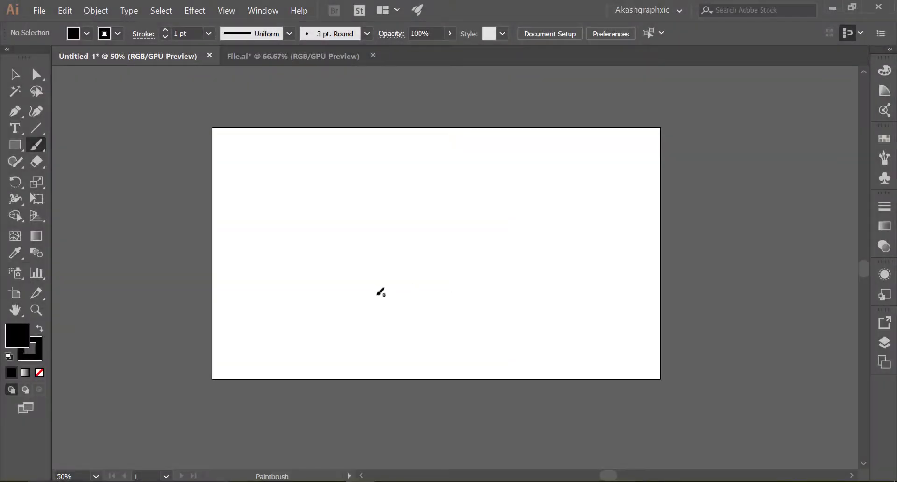
Reveal the Paintbrush / Blob Brush flyout in the toolbar.
click(43, 147)
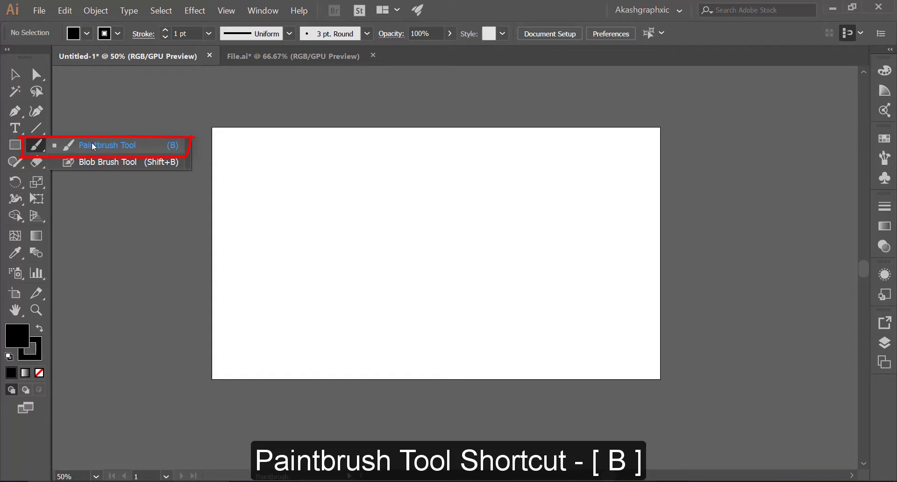
With the Paintbrush Tool, paint three wavy 1 pt black strokes across the artboard.
click(91, 142)
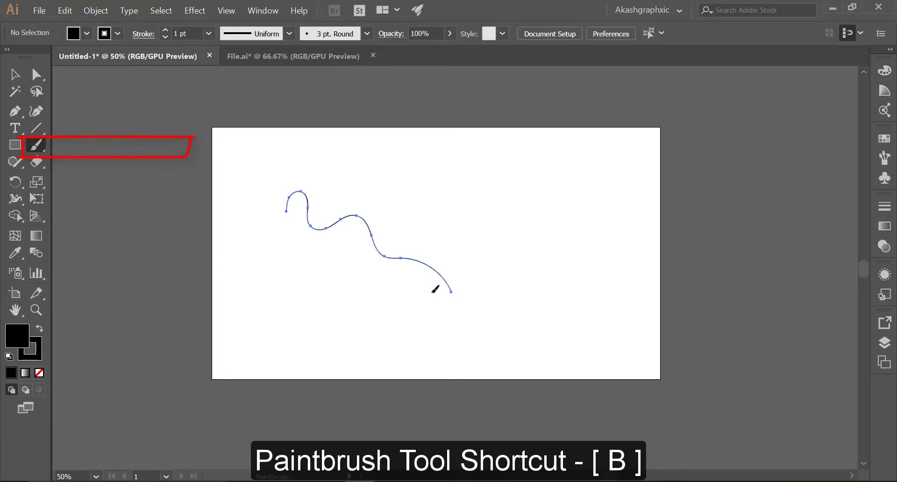
drag(295, 192, 451, 292)
drag(294, 278, 514, 340)
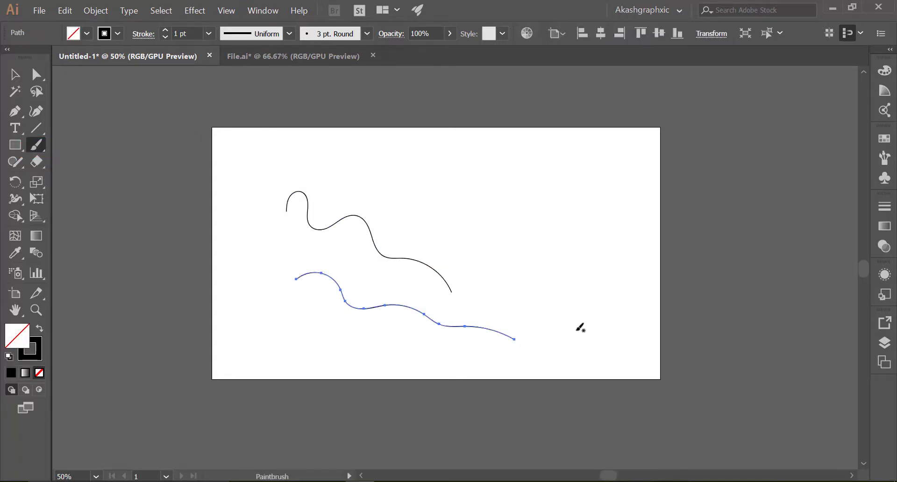
mouse_move(577, 330)
mouse_down()
mouse_move(517, 244)
mouse_move(354, 155)
mouse_move(266, 155)
mouse_up()
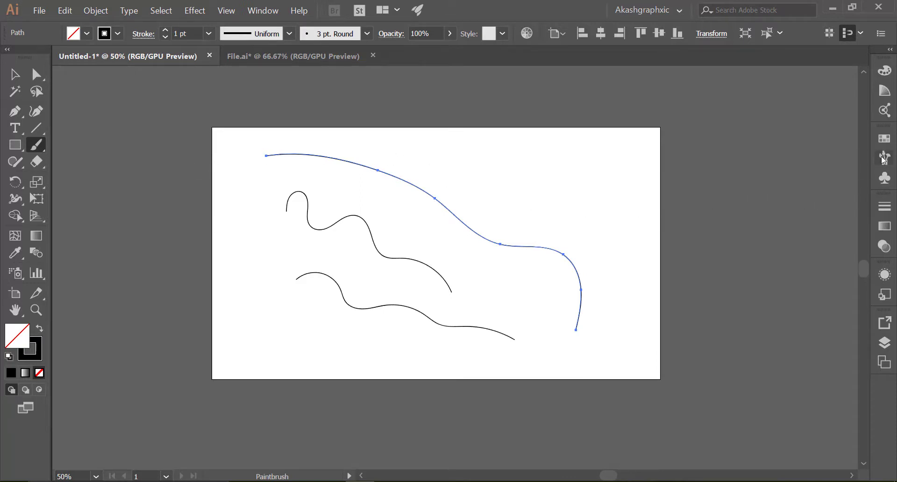
Open the Brushes panel from the right dock, showing Basic and the 3.00/4.50 pt brushes.
click(885, 159)
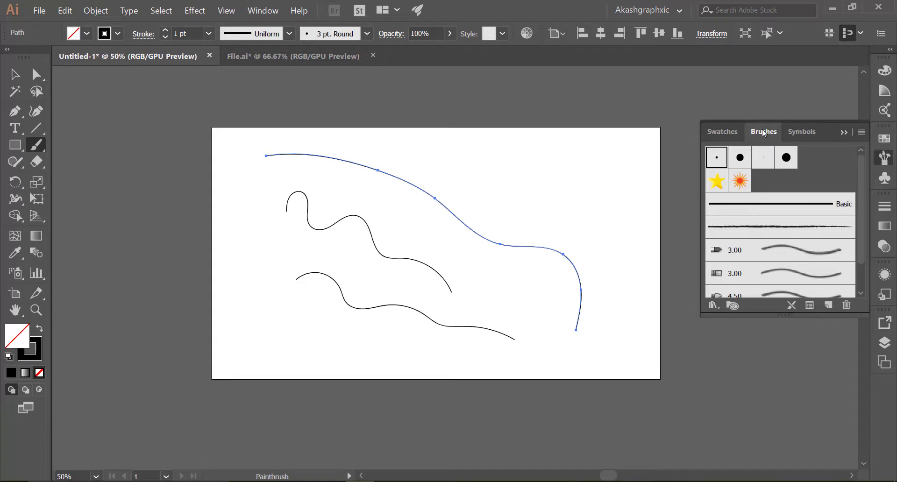
click(258, 11)
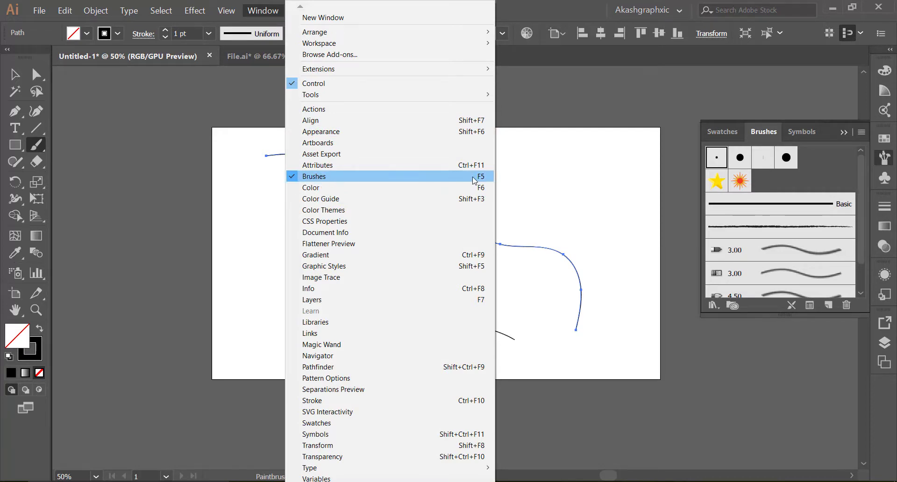
click(754, 136)
click(756, 132)
click(885, 158)
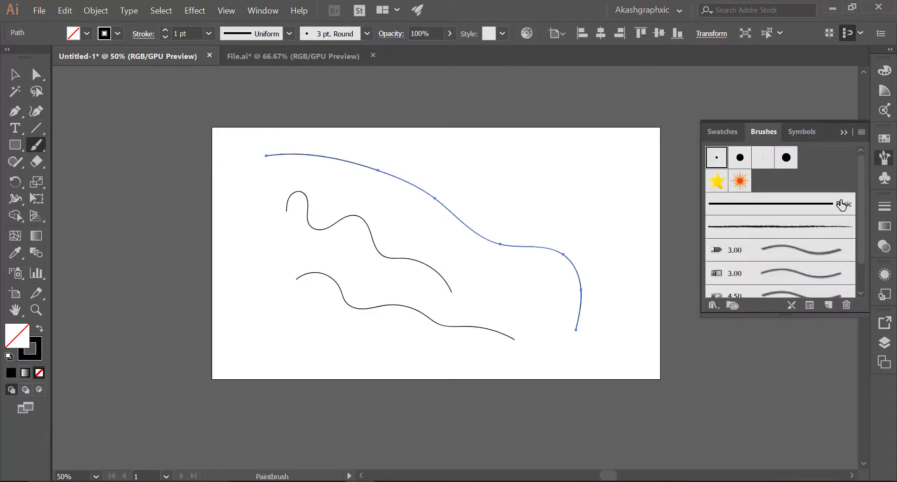
Apply the grey 3.00 art brush and try the sunburst and star scatter brushes.
click(761, 248)
mouse_move(487, 159)
mouse_down()
mouse_move(660, 313)
mouse_move(398, 118)
mouse_up()
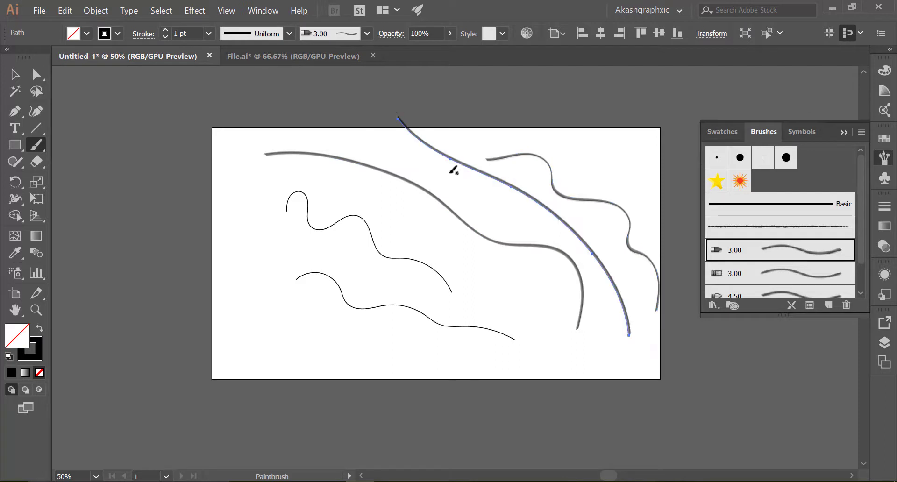
click(740, 181)
click(718, 181)
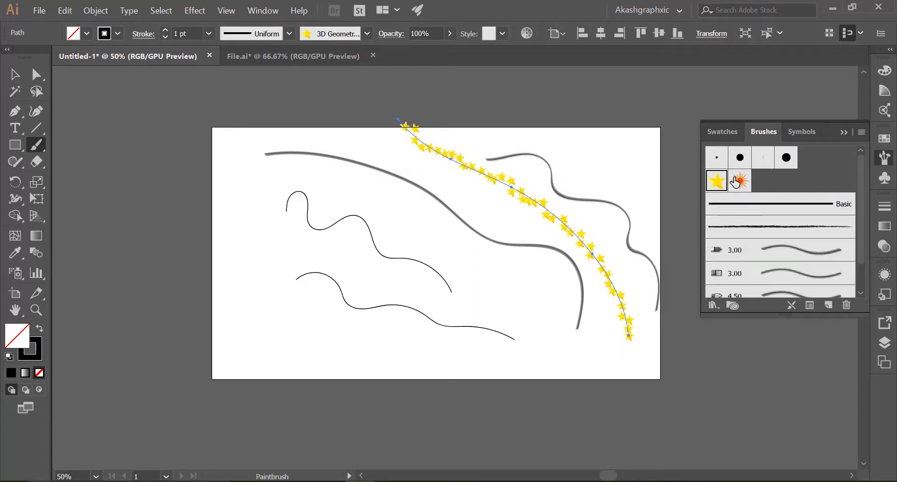
Apply the brown rope pattern brush and paint several rope strokes.
click(773, 285)
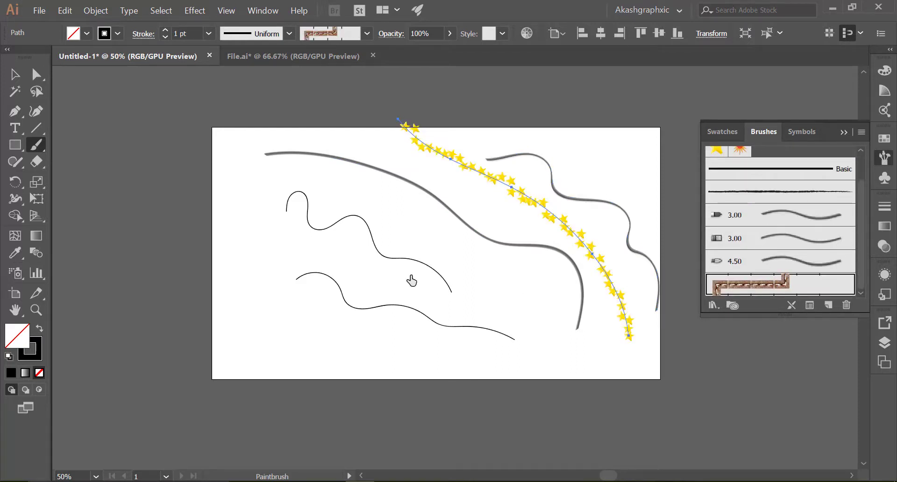
drag(224, 205, 245, 268)
drag(335, 356, 327, 358)
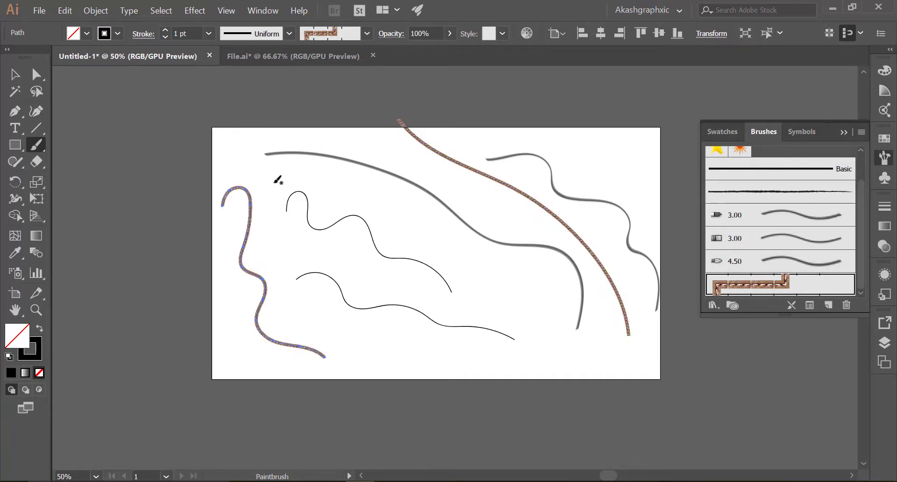
drag(264, 162, 301, 215)
drag(461, 344, 447, 335)
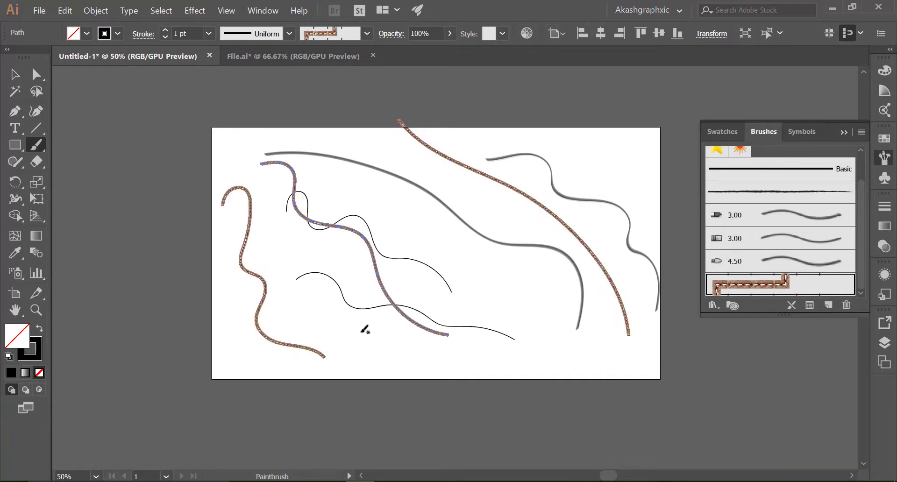
Deselect everything, zoom in, and paint another wavy rope stroke near the top centre.
click(15, 74)
click(344, 181)
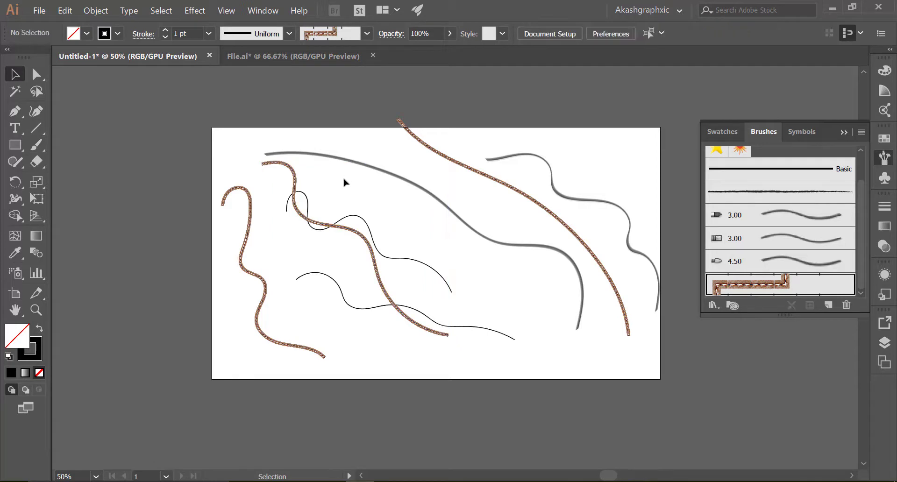
key(ctrl+plus)
key(ctrl+plus)
scroll(365, 215, up, 5)
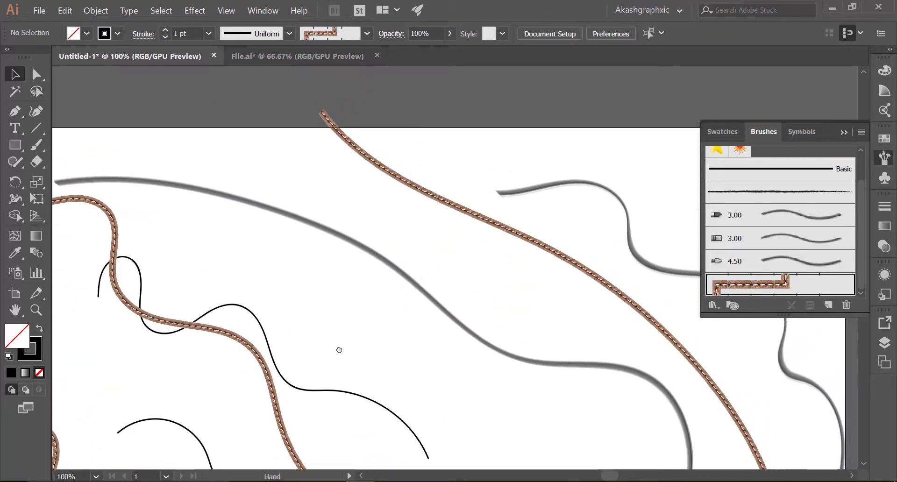
key(b)
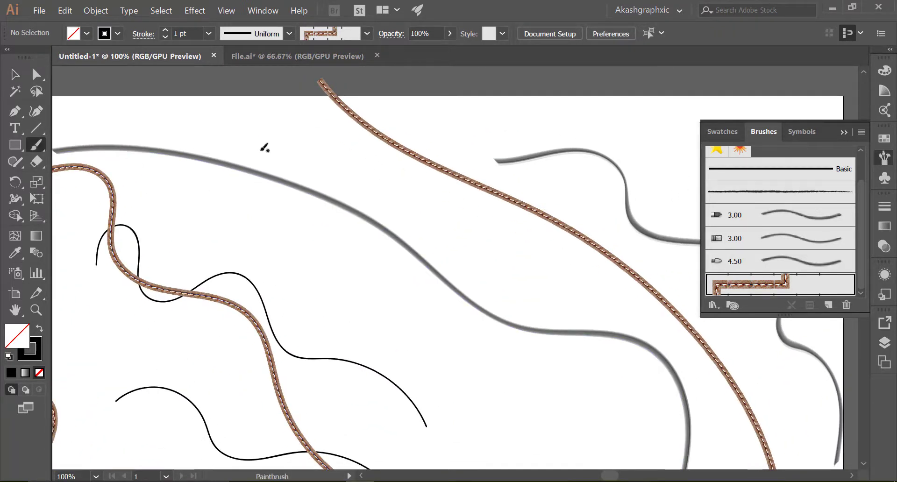
drag(271, 135, 468, 369)
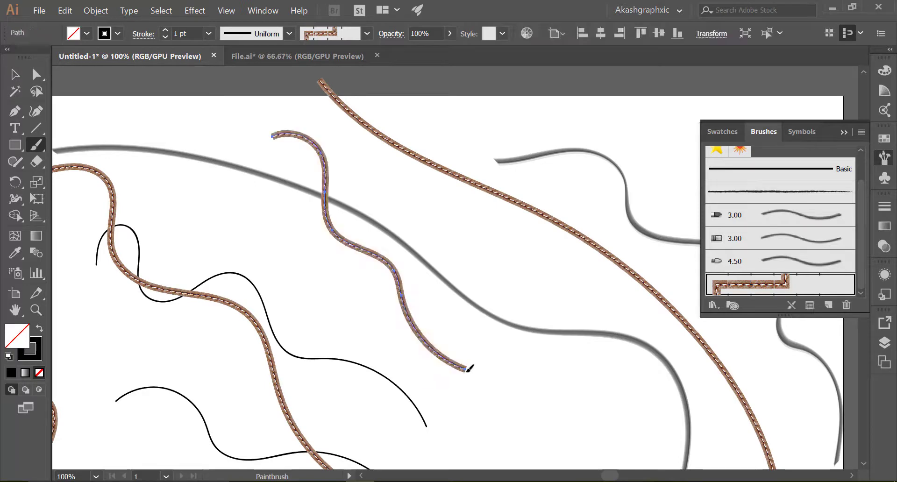
scroll(469, 370, down, 1)
scroll(515, 350, down, 3)
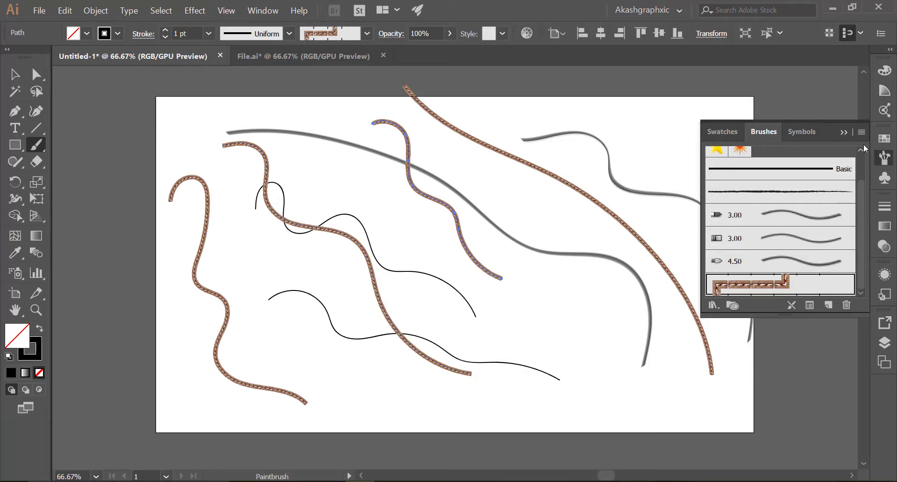
Browse the Brushes panel menu and the Swatches, then return to the Brushes list.
click(861, 133)
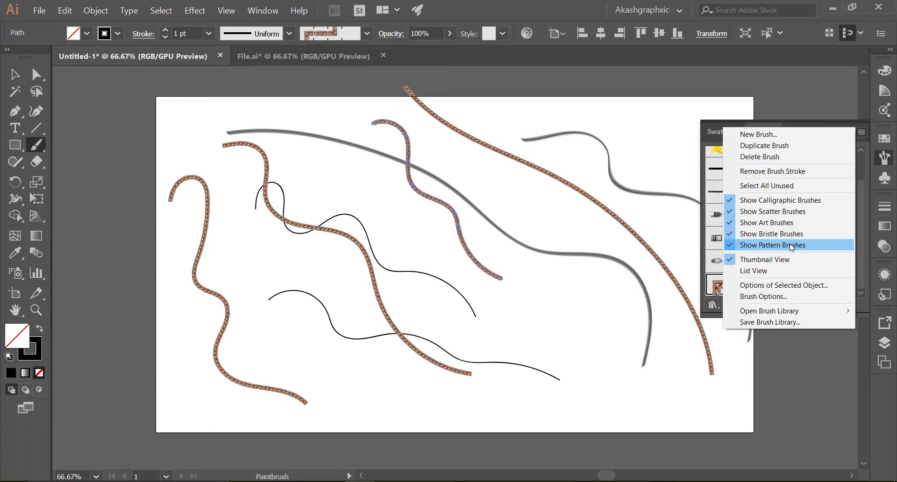
click(714, 131)
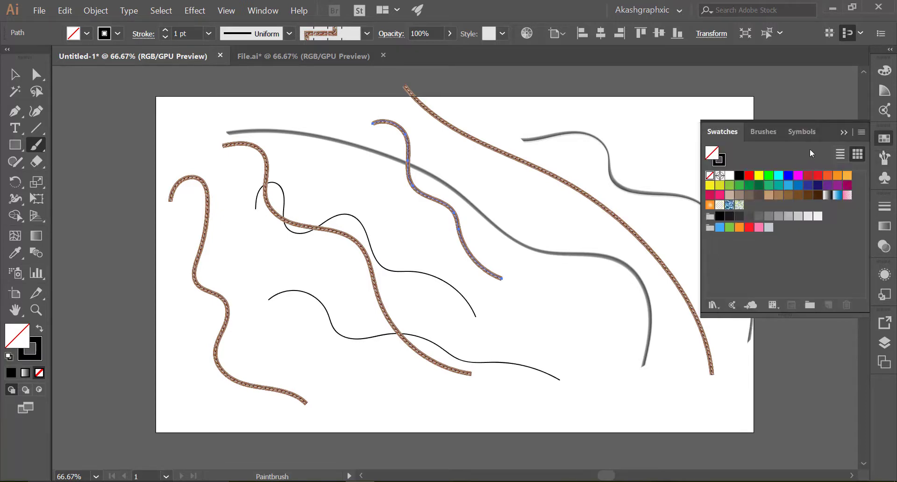
click(763, 132)
Marquee-select every stroke on the artboard and delete them all.
key(v)
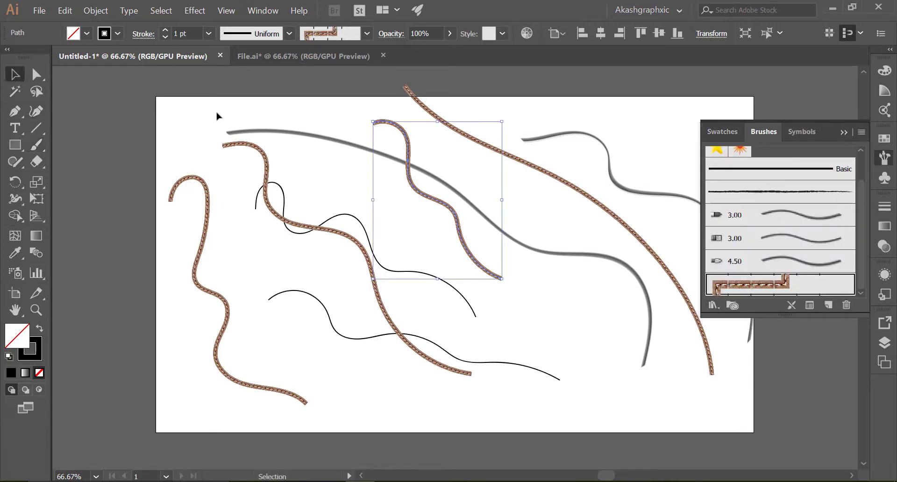
drag(181, 120, 693, 440)
key(Delete)
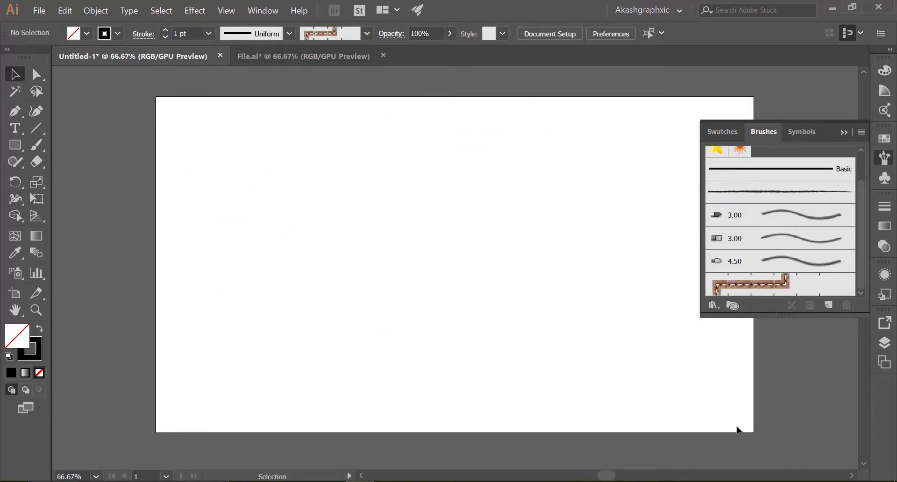
Open the Arrows_Standard brush library and paint a curved thin open-arrowhead stroke.
click(713, 305)
mouse_move(734, 335)
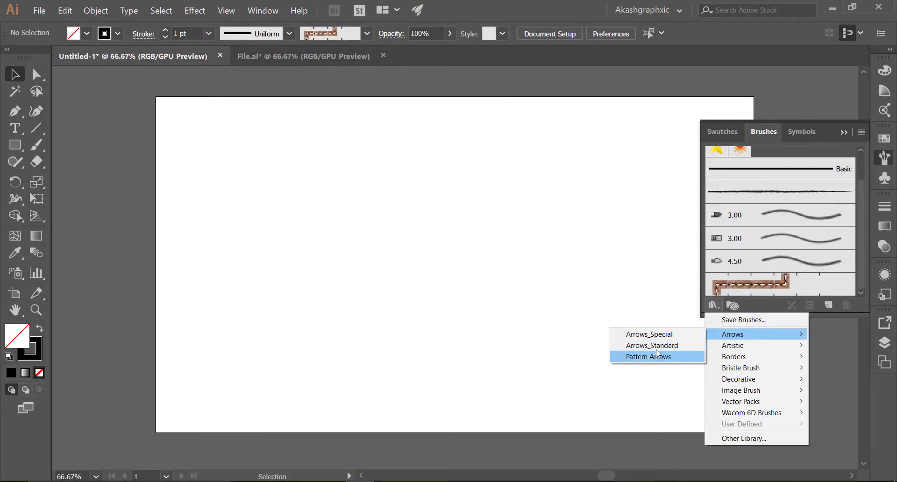
click(658, 352)
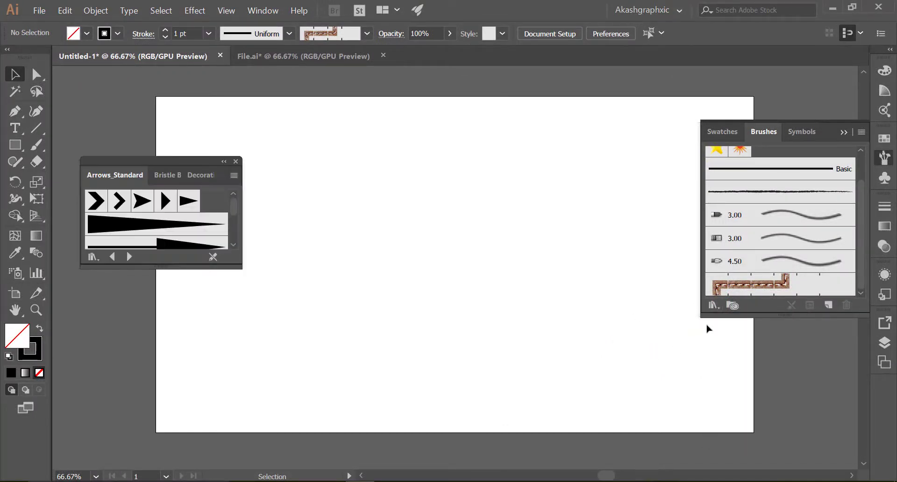
drag(159, 265, 159, 413)
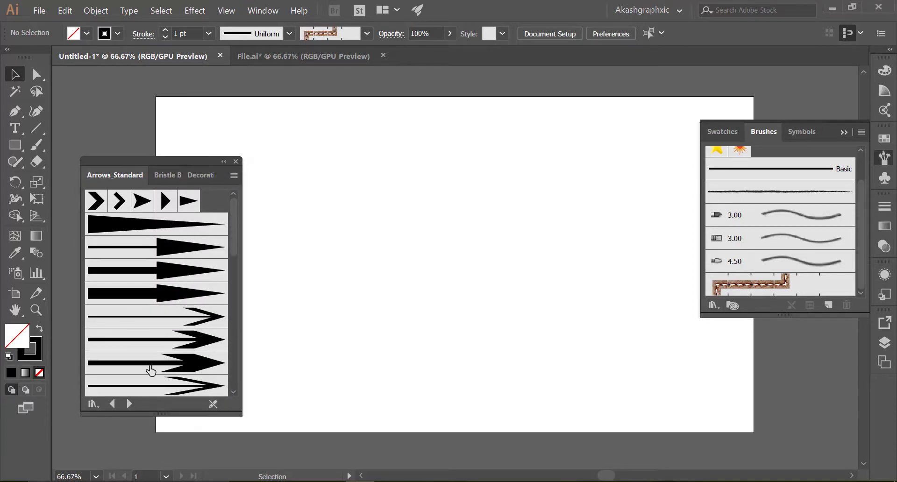
click(205, 308)
click(37, 146)
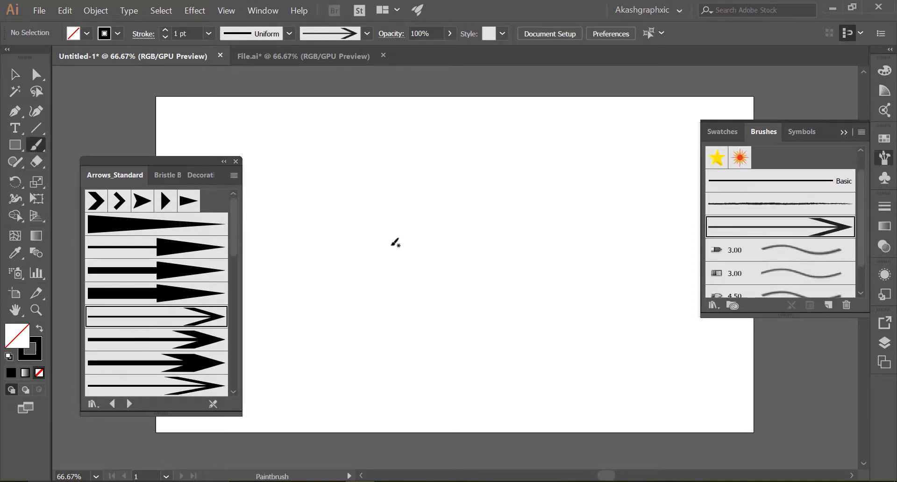
drag(363, 236, 538, 292)
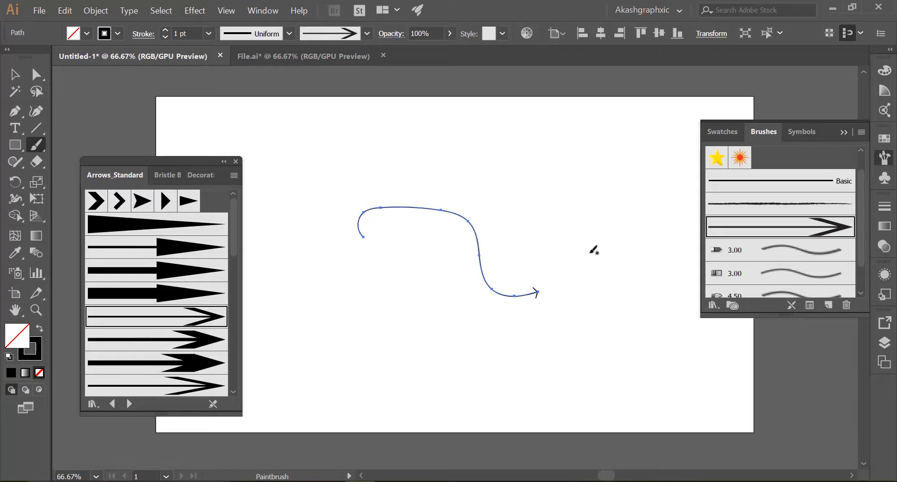
Paint more strokes with a thicker arrow brush and the tapered triangle arrow brush.
click(186, 361)
drag(413, 330, 616, 215)
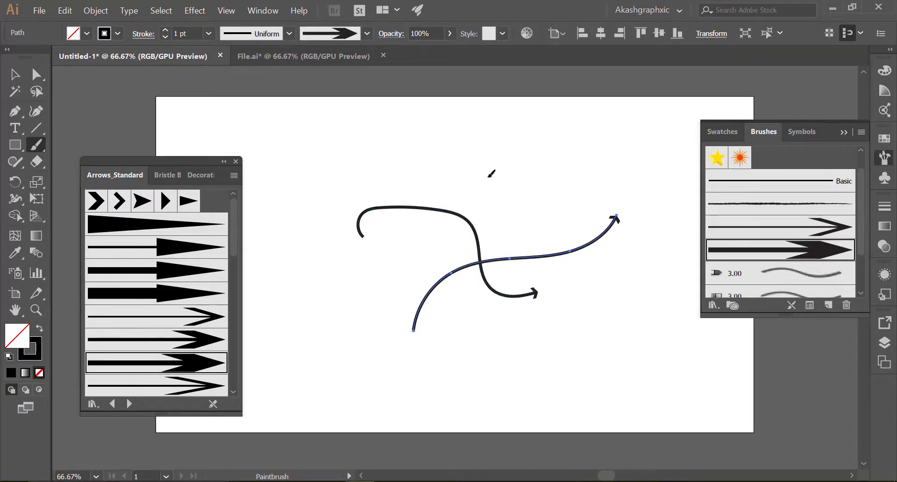
drag(489, 180, 647, 367)
click(121, 227)
mouse_move(280, 164)
mouse_down()
mouse_move(330, 153)
mouse_move(514, 324)
mouse_up()
drag(355, 299, 510, 394)
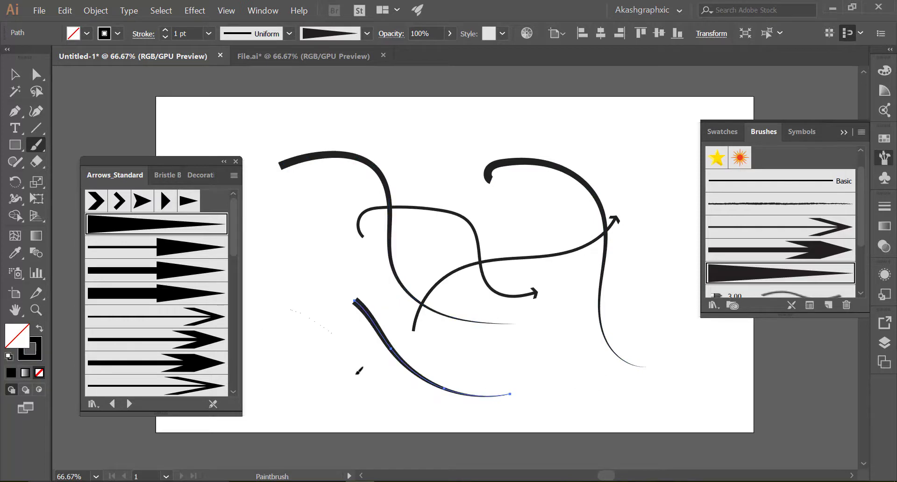
drag(290, 309, 435, 409)
Select all the arrow strokes and delete them.
click(15, 74)
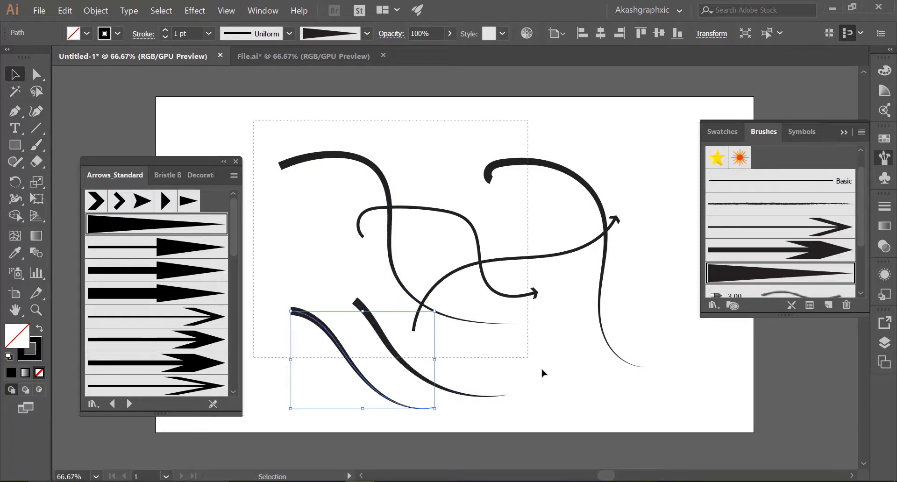
drag(253, 122, 551, 380)
key(Delete)
click(715, 305)
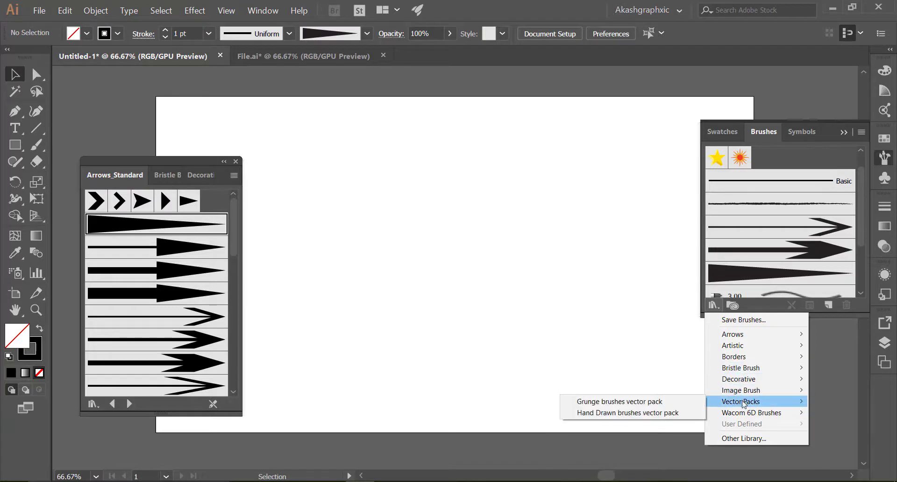
mouse_move(739, 379)
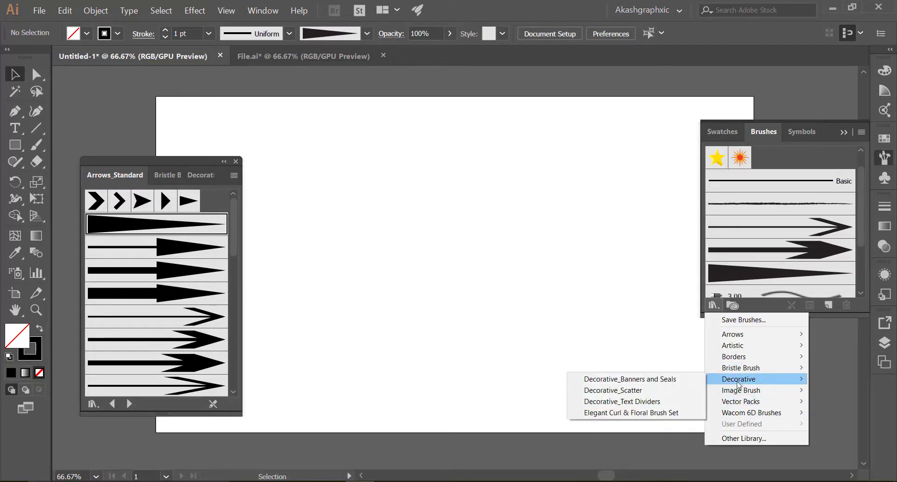
Pick Hearts from the Decorative_Scatter library and paint two test strokes, then undo them.
click(638, 390)
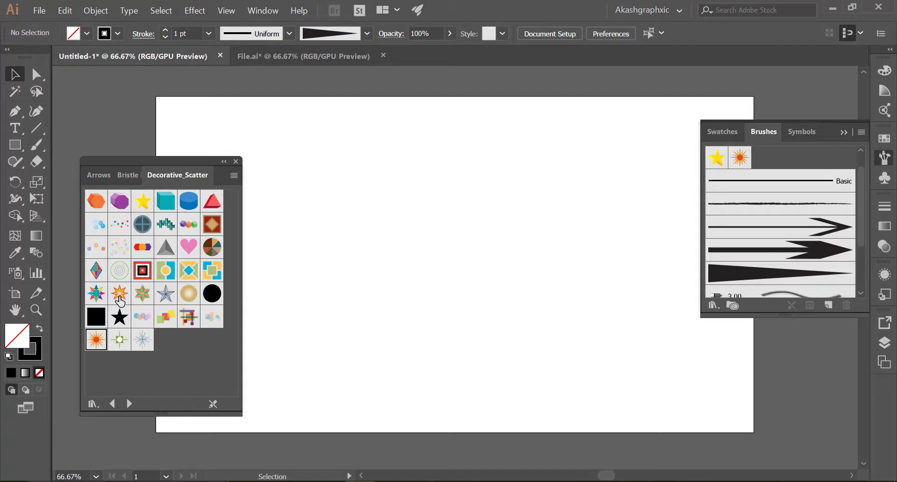
click(189, 248)
click(36, 145)
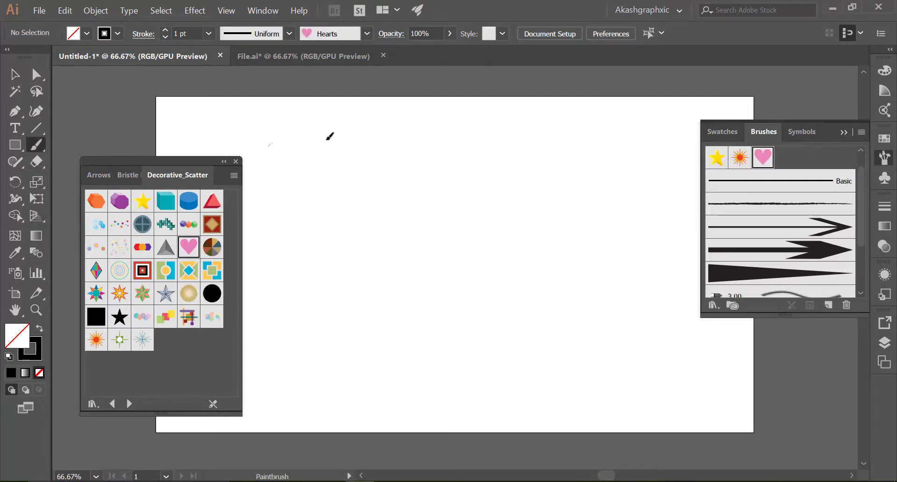
drag(329, 137, 567, 326)
drag(294, 306, 626, 420)
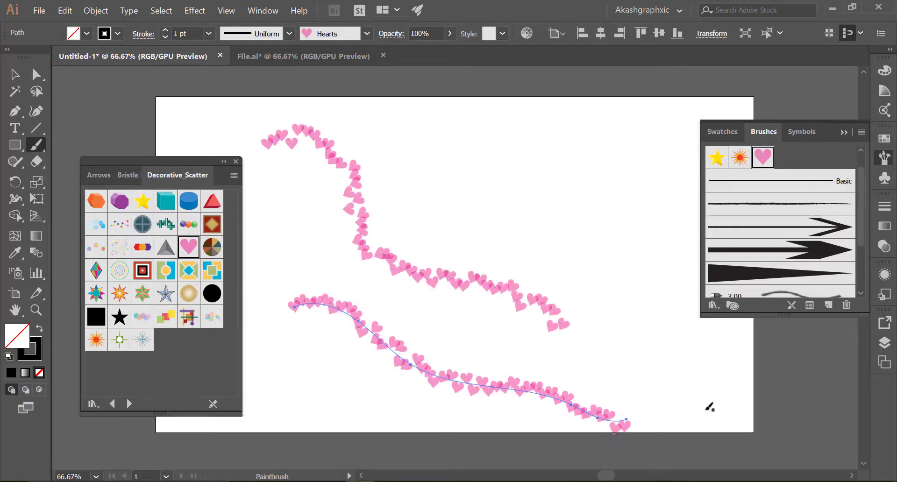
key(ctrl+z)
key(ctrl+z)
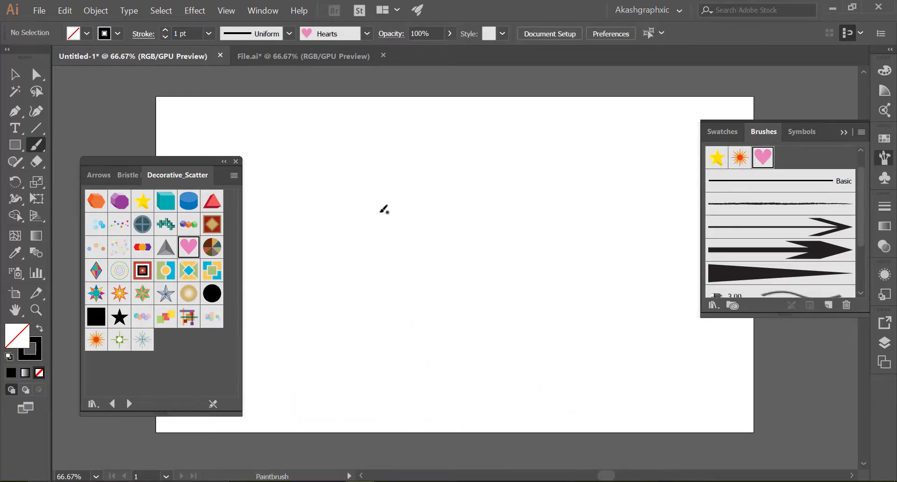
Paint lines of hearts along the top, left, bottom and right edges at 50% zoom.
drag(522, 113, 703, 114)
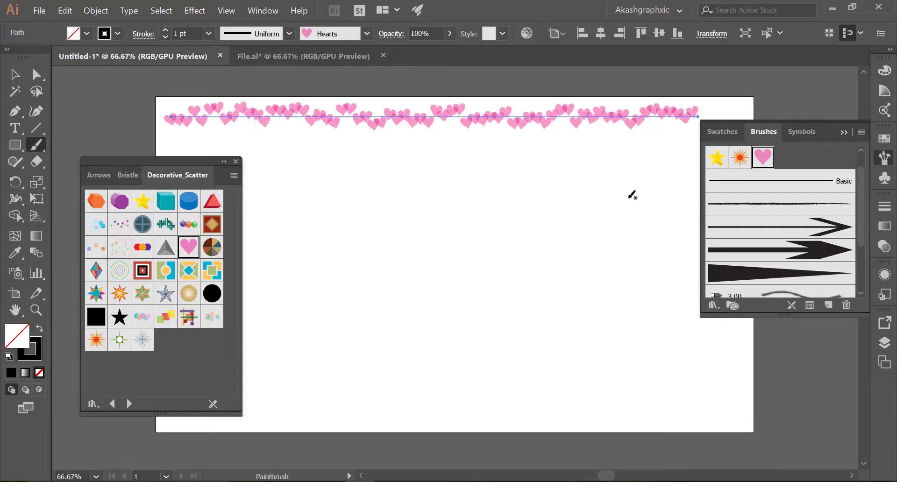
key(ctrl+minus)
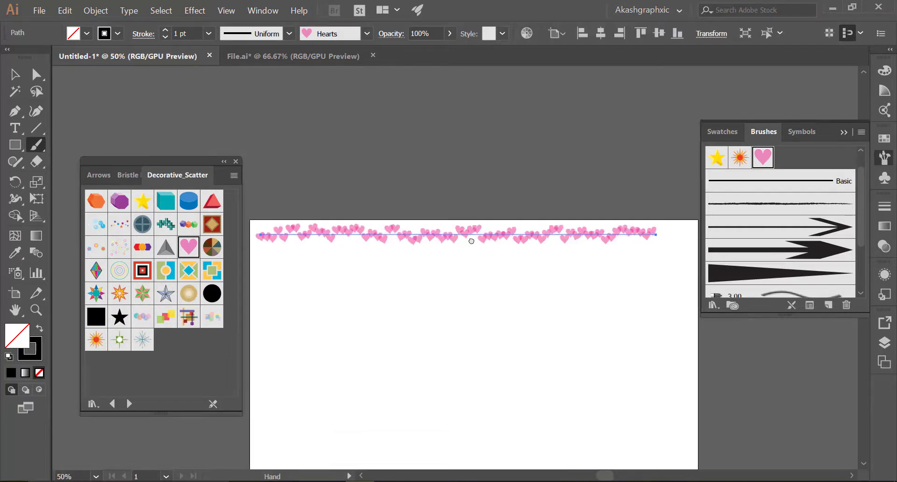
key(ctrl+minus)
drag(304, 354, 698, 359)
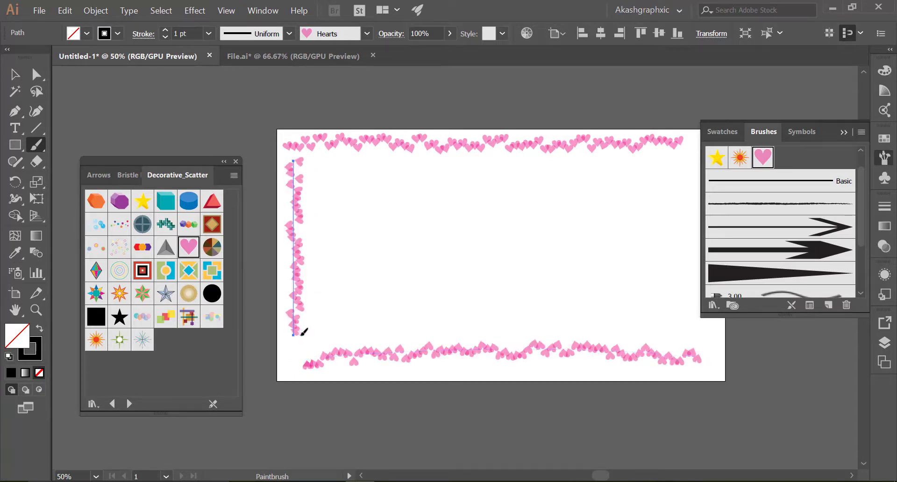
scroll(627, 224, right, 3)
drag(615, 159, 609, 332)
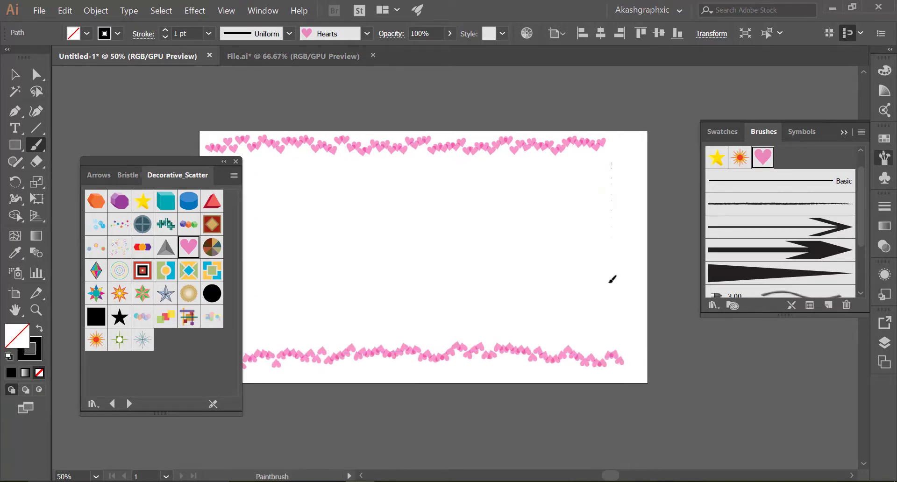
scroll(527, 301, left, 3)
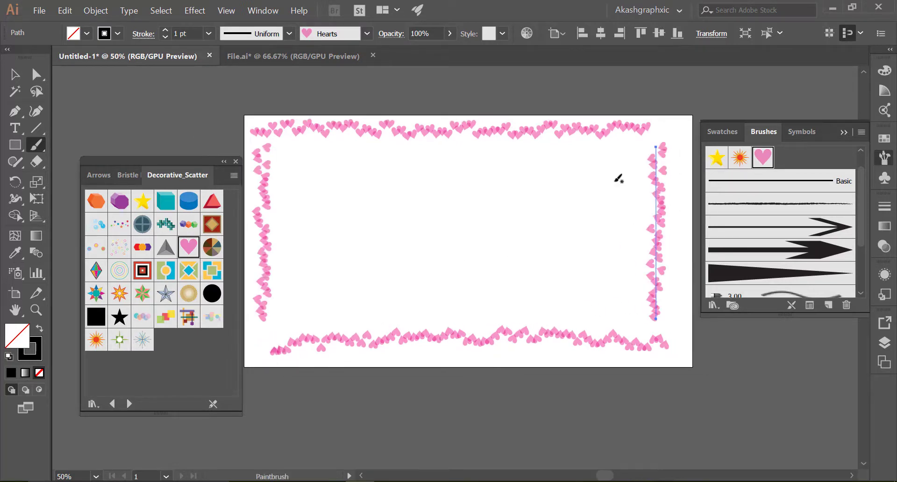
Paint two wavy heart strokes across the middle, then undo them.
drag(319, 213, 543, 251)
drag(364, 292, 549, 304)
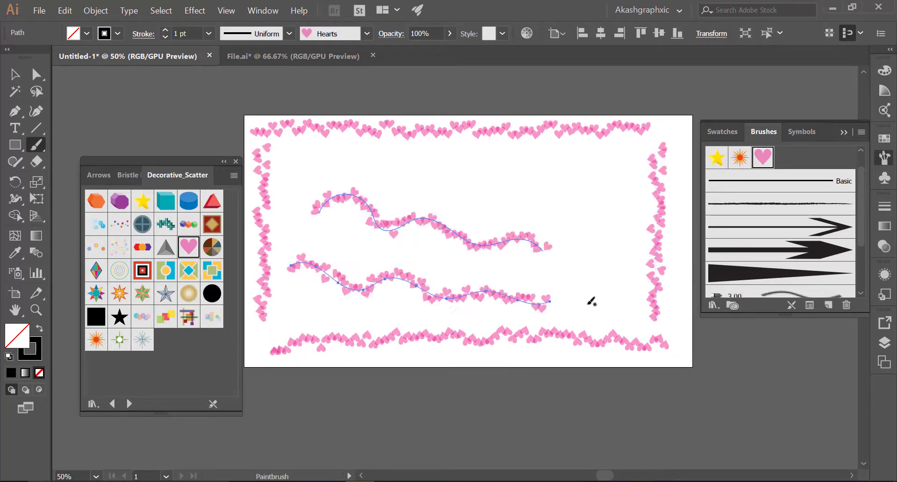
key(ctrl+z)
key(ctrl+z)
key(ctrl+z)
key(ctrl+z)
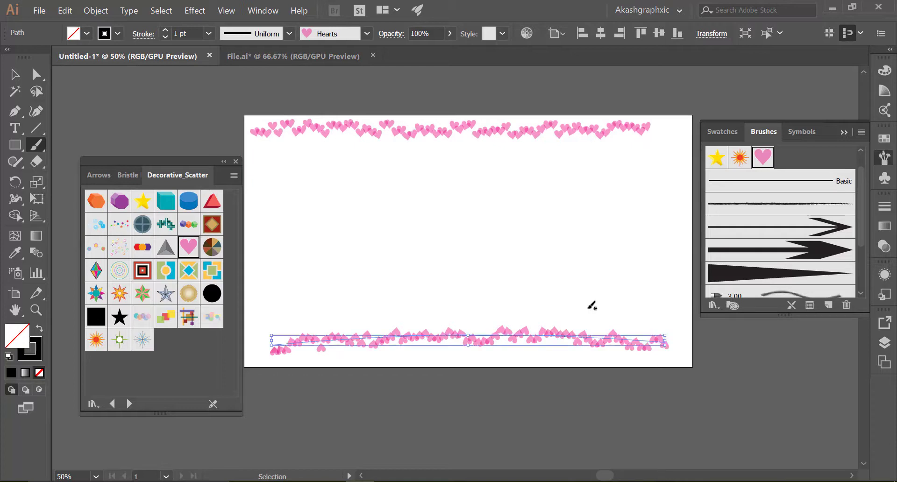
key(ctrl+z)
key(ctrl+z)
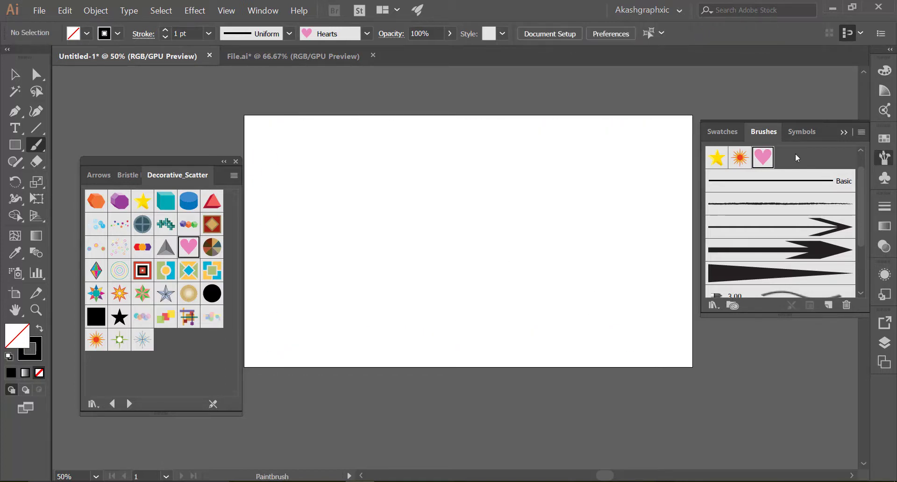
Set Paintbrush options to Accurate fidelity, Fill new strokes on, Keep Selected and Edit Selected Paths off.
click(397, 251)
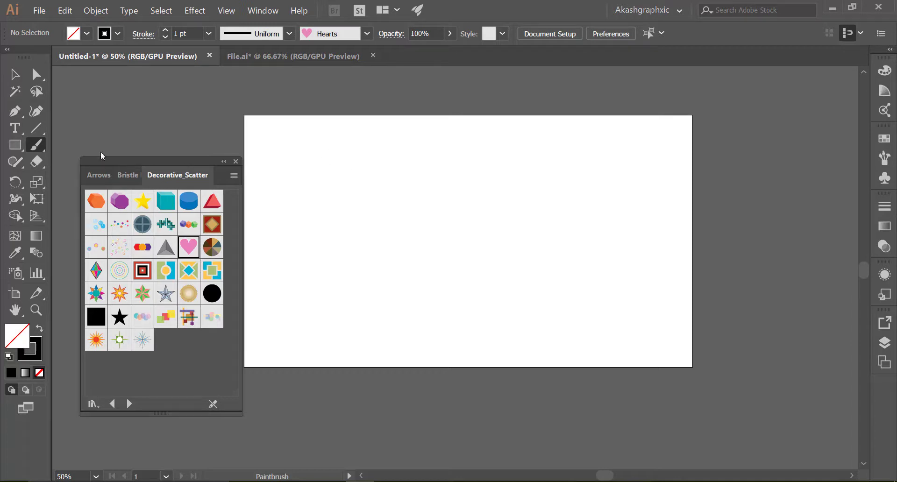
click(35, 148)
double_click(34, 148)
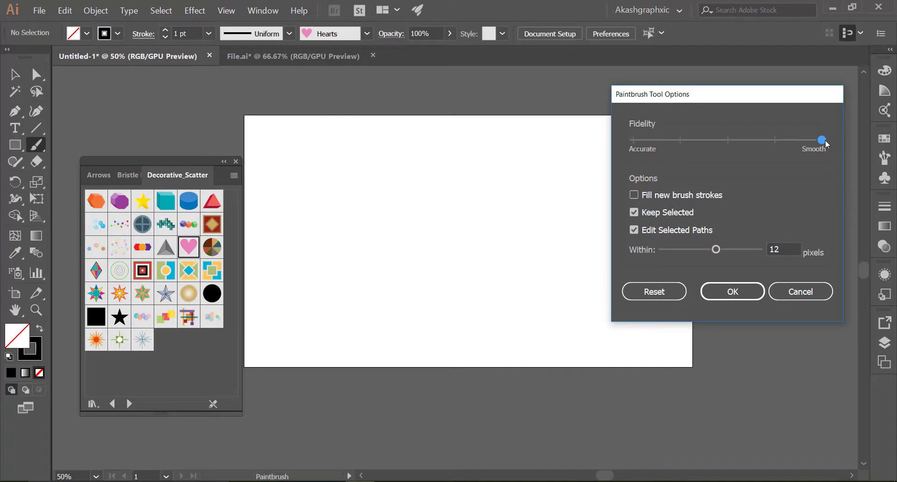
click(637, 145)
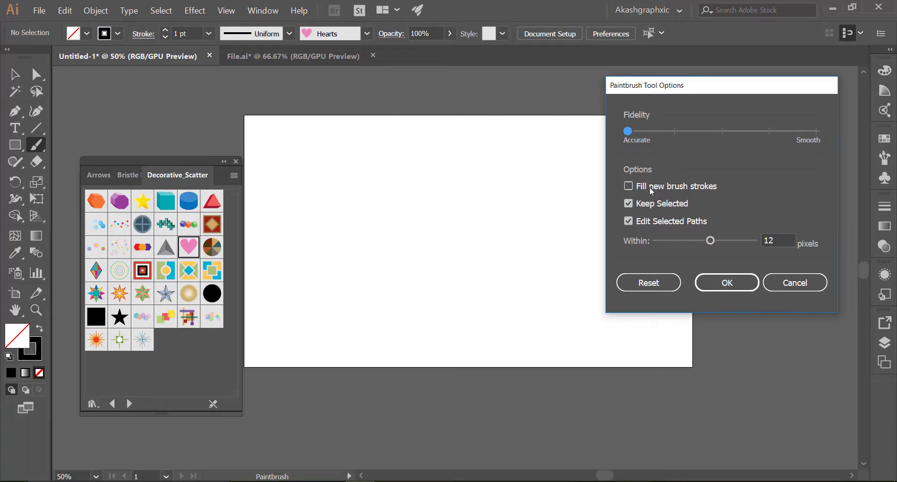
key(Tab)
key(Tab)
key(space)
key(Tab)
key(space)
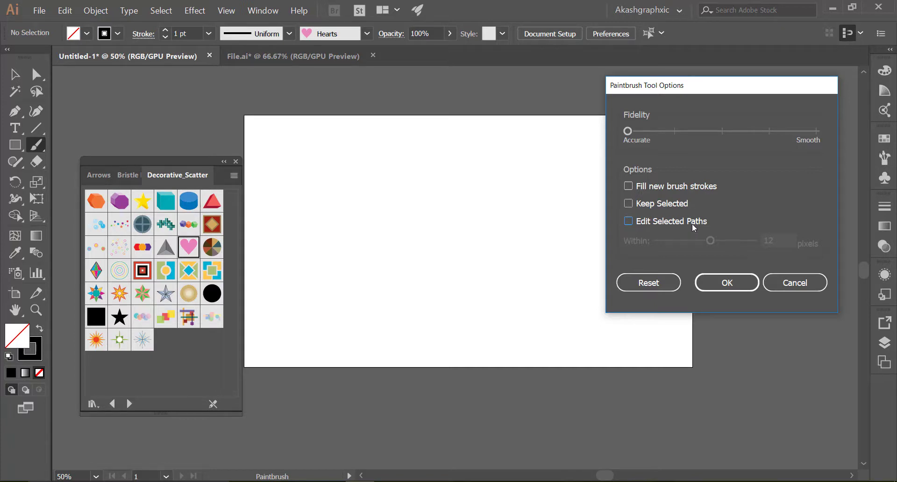
click(629, 187)
Confirm the Paintbrush options and set the fill colour to purple #a912db.
click(732, 277)
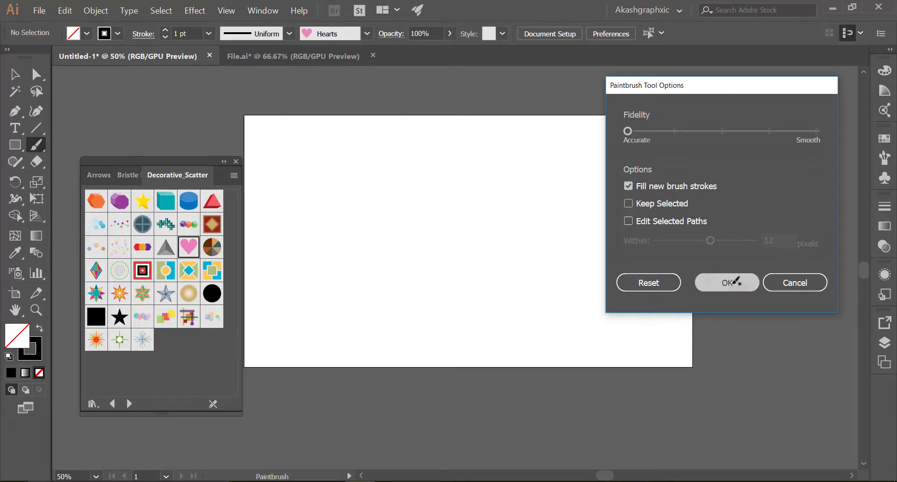
double_click(22, 341)
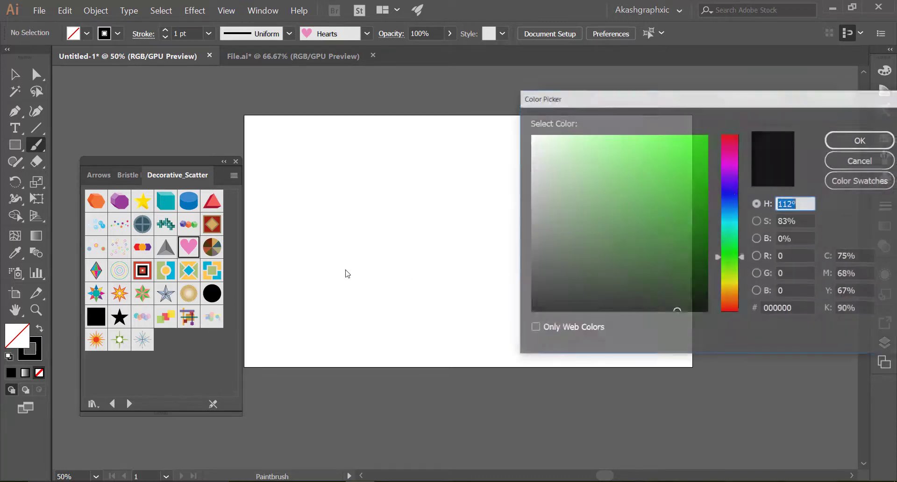
drag(731, 253, 731, 171)
click(693, 159)
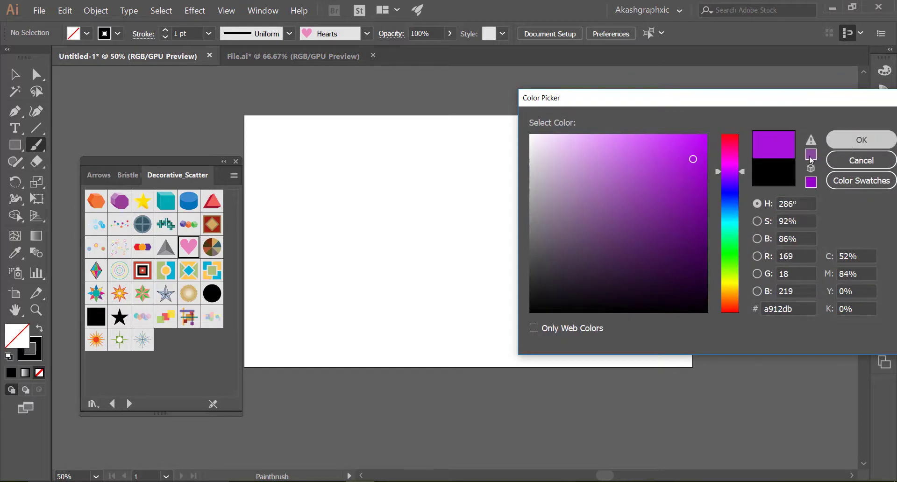
click(861, 141)
Paint four purple heart-edged strokes, then try a Tiny Circles stroke and undo it.
drag(306, 204, 479, 211)
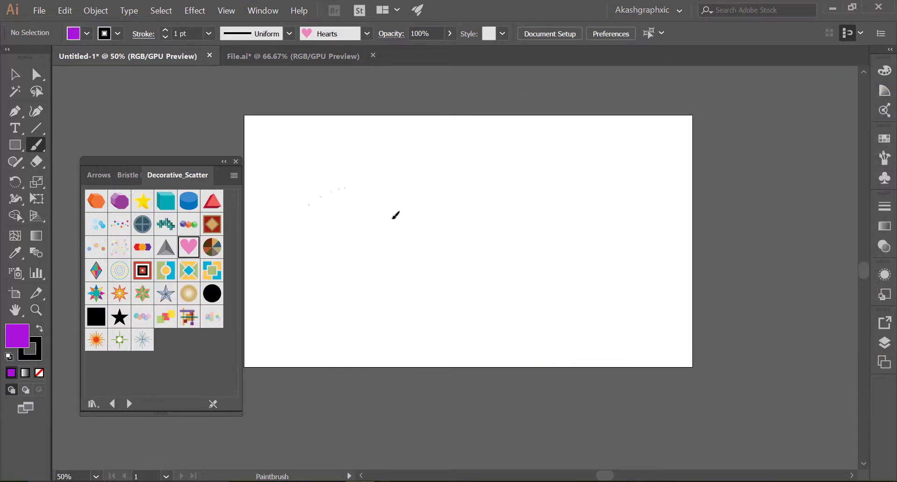
drag(339, 256, 629, 289)
drag(513, 321, 715, 331)
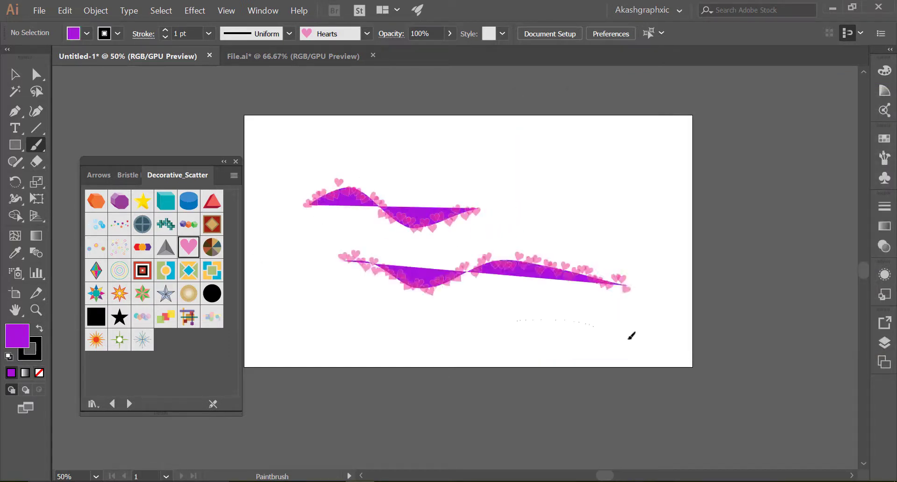
drag(677, 270, 313, 115)
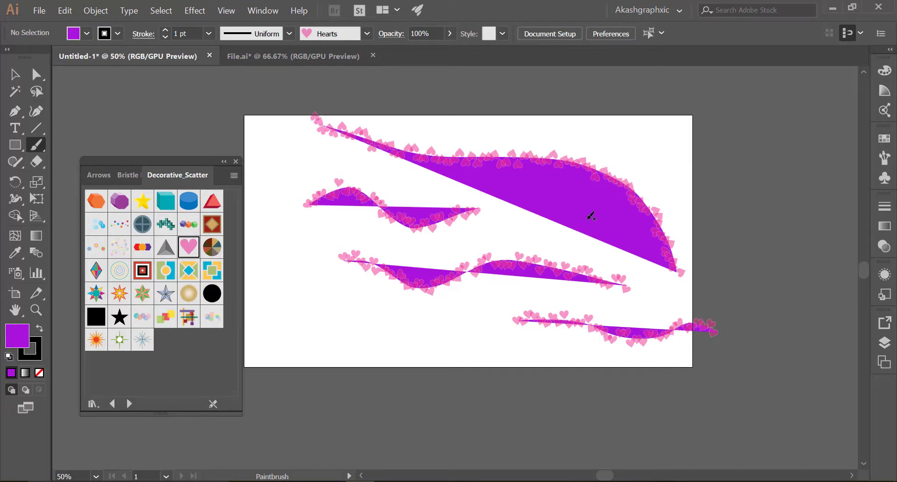
click(213, 294)
drag(344, 299, 516, 349)
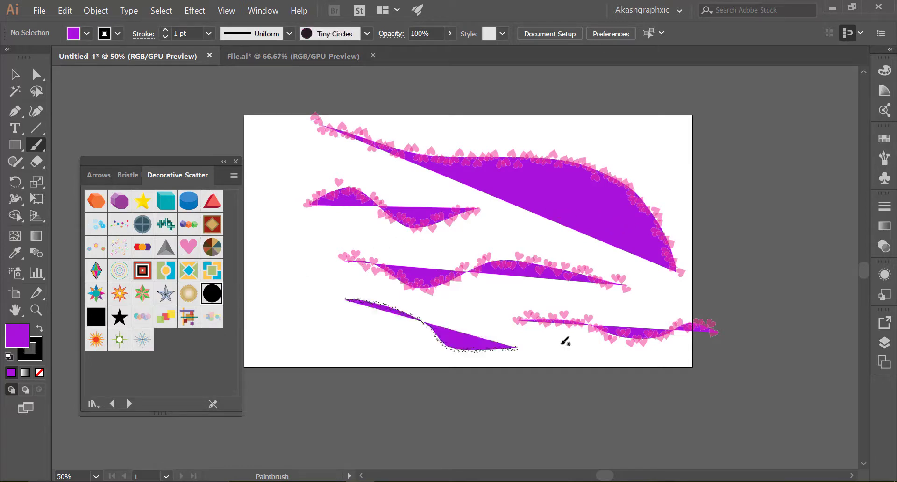
key(ctrl+z)
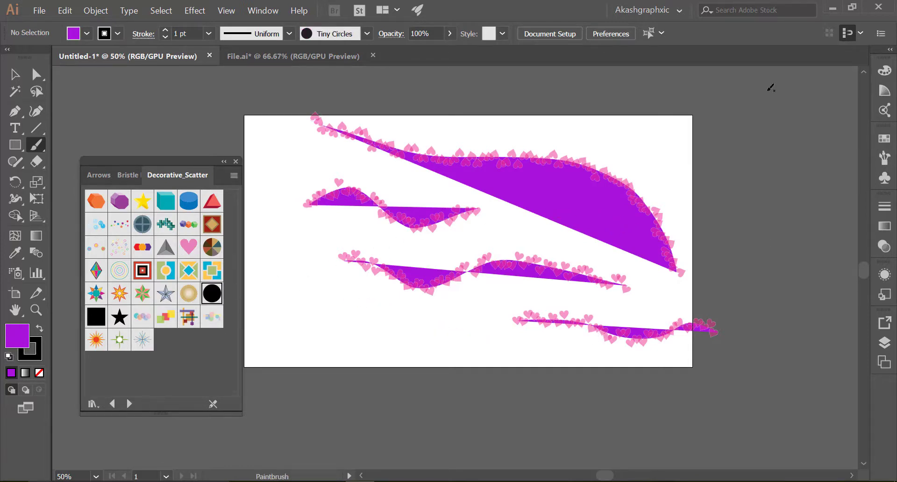
Choose the 10 pt. Round brush and paint two black-outlined purple curves at left.
click(290, 33)
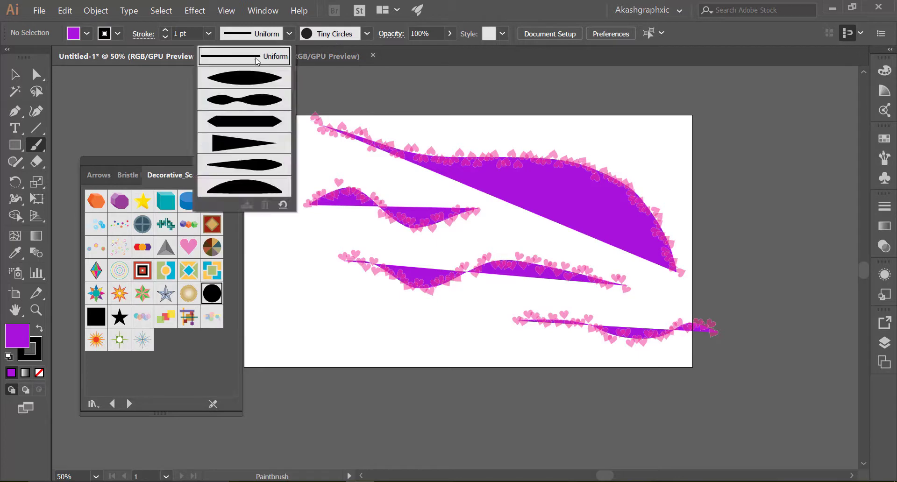
click(368, 37)
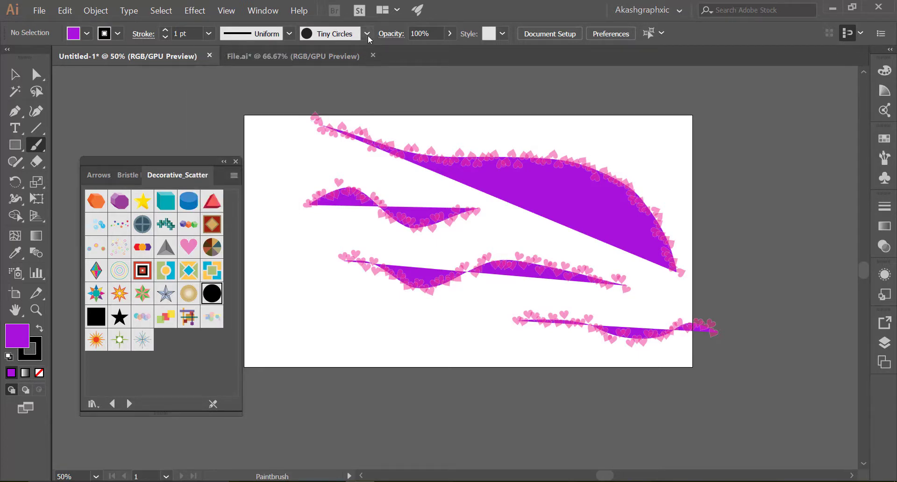
click(368, 36)
click(264, 65)
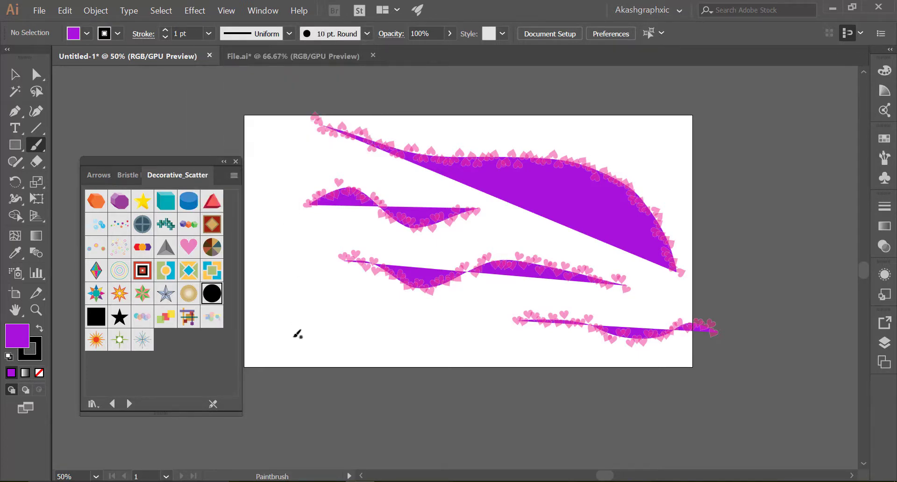
drag(263, 219, 307, 343)
mouse_move(292, 240)
mouse_down()
mouse_move(372, 351)
mouse_move(416, 341)
mouse_up()
Turn on Keep Selected in the Paintbrush Tool Options.
double_click(36, 145)
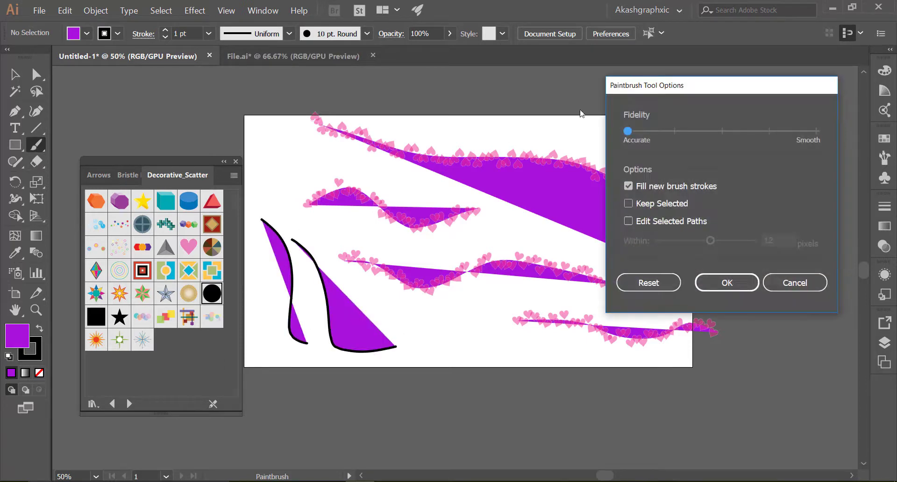
click(629, 204)
click(629, 187)
Confirm the paintbrush settings and paint a black curve across the top right.
click(727, 283)
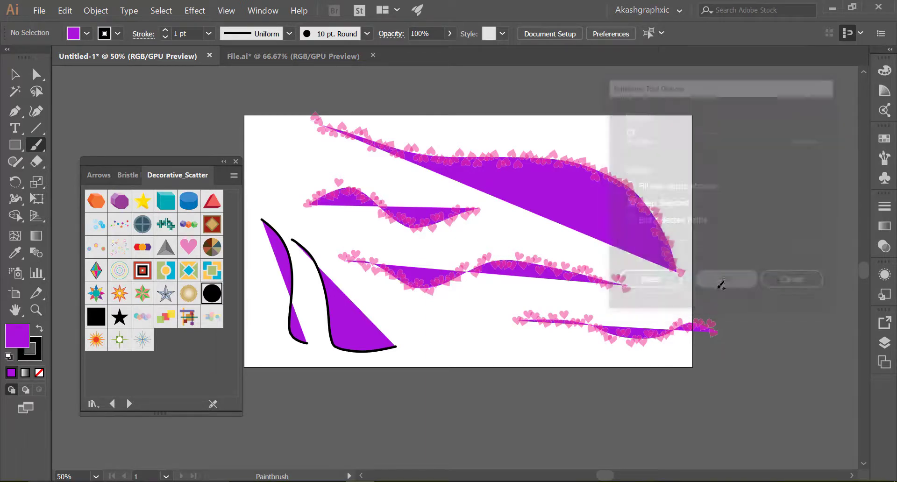
scroll(725, 278, right, 3)
drag(566, 134, 659, 229)
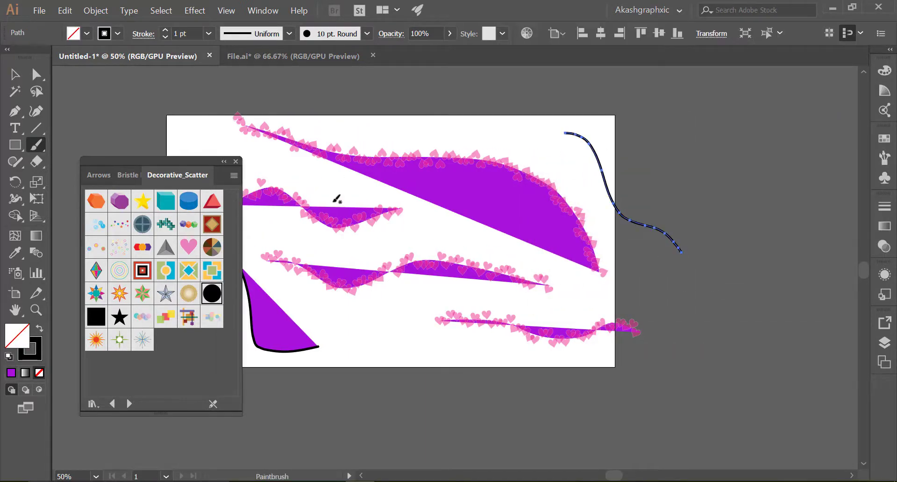
mouse_move(499, 123)
mouse_down()
mouse_move(723, 207)
mouse_move(703, 329)
mouse_up()
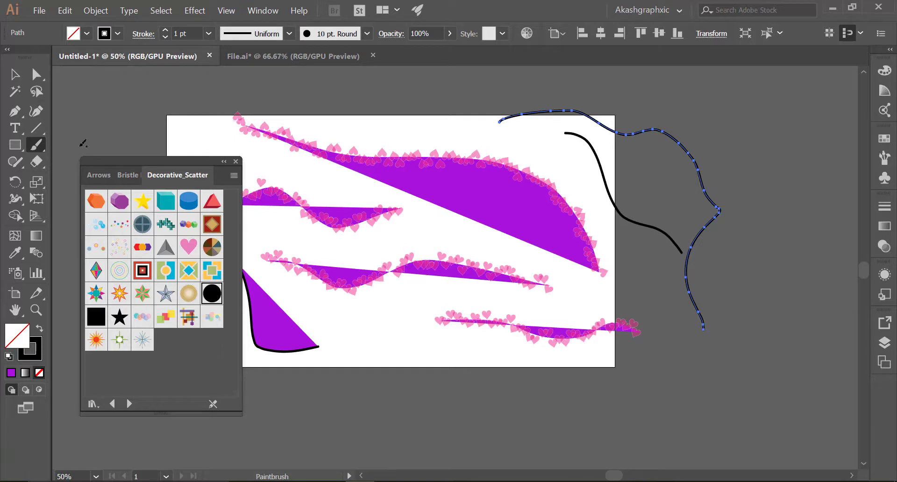
Delete the old purple decorative strokes, including the leftover purple one.
click(15, 73)
mouse_move(296, 116)
mouse_down()
mouse_move(495, 369)
mouse_move(687, 414)
mouse_up()
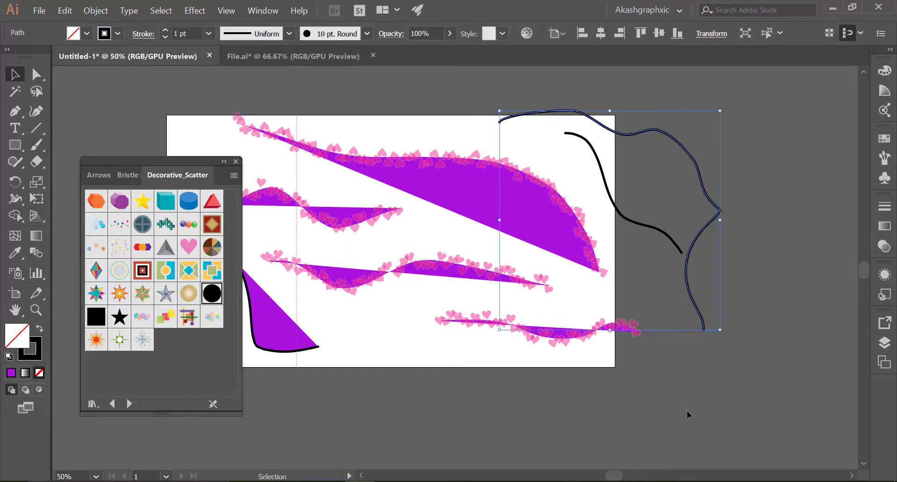
key(Delete)
drag(424, 251, 547, 246)
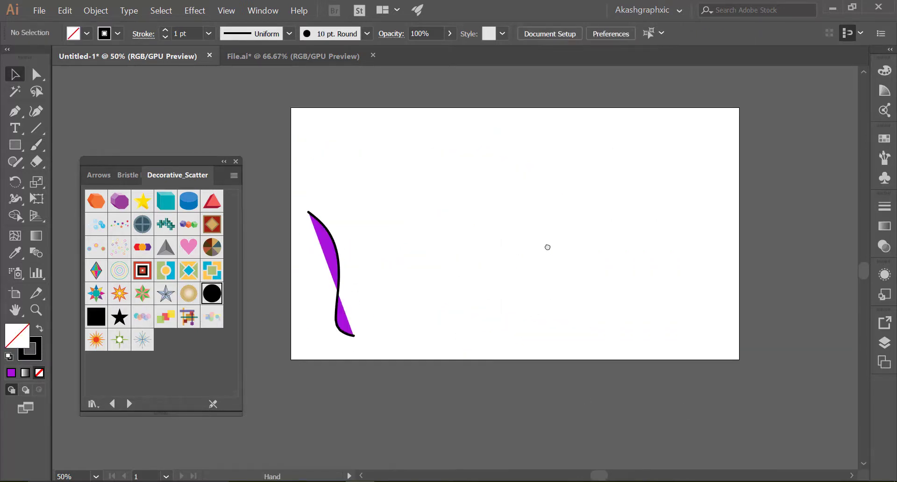
click(338, 276)
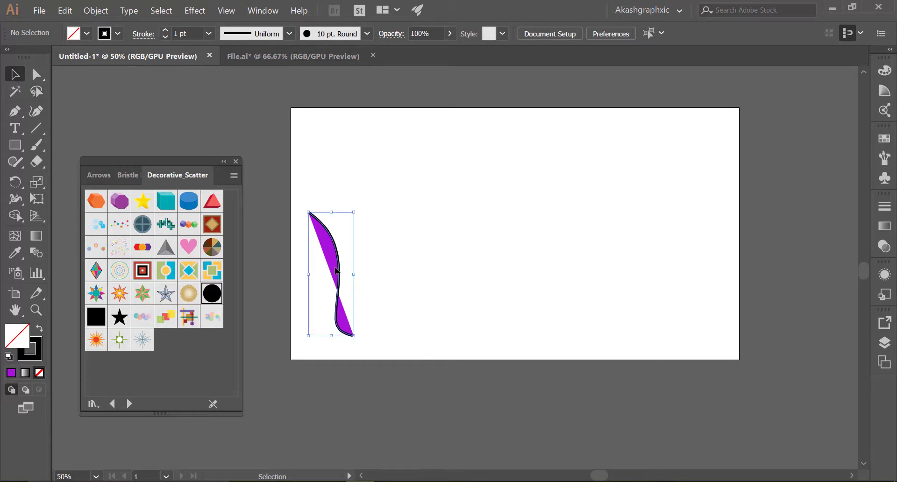
key(Delete)
Paint two new black strokes, reposition them, and reopen the Paintbrush options.
click(36, 145)
mouse_move(336, 175)
mouse_down()
mouse_move(603, 196)
mouse_move(592, 280)
mouse_up()
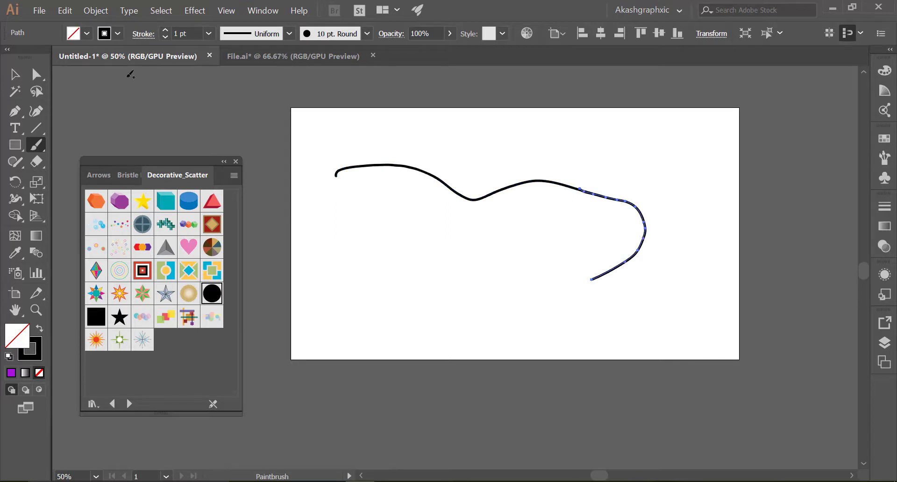
mouse_move(598, 274)
mouse_down()
mouse_move(565, 286)
mouse_move(415, 267)
mouse_up()
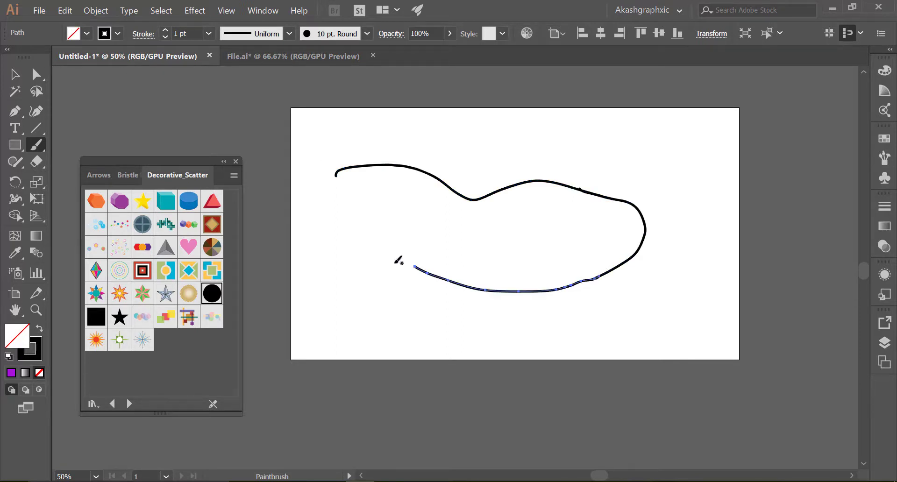
click(15, 74)
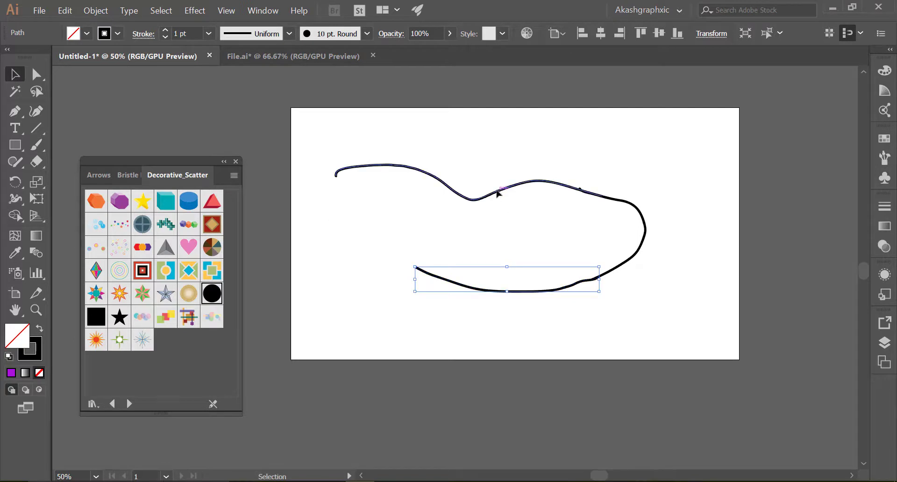
drag(502, 193, 479, 163)
drag(582, 191, 624, 177)
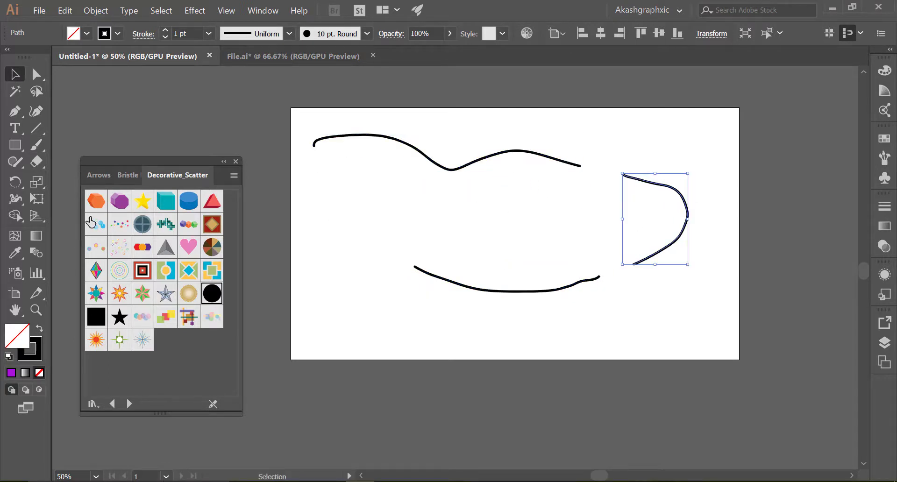
double_click(36, 145)
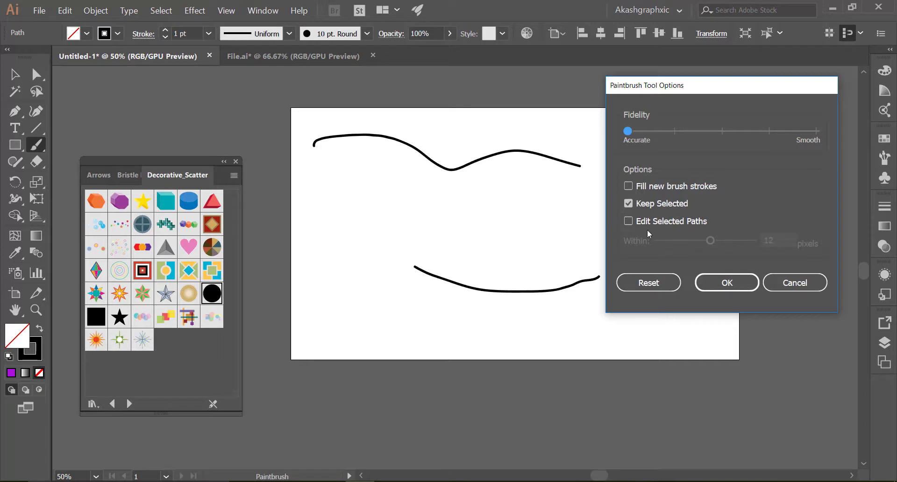
Enable Edit Selected Paths, then paint a bottom stroke extending toward the right edge.
click(629, 221)
click(734, 283)
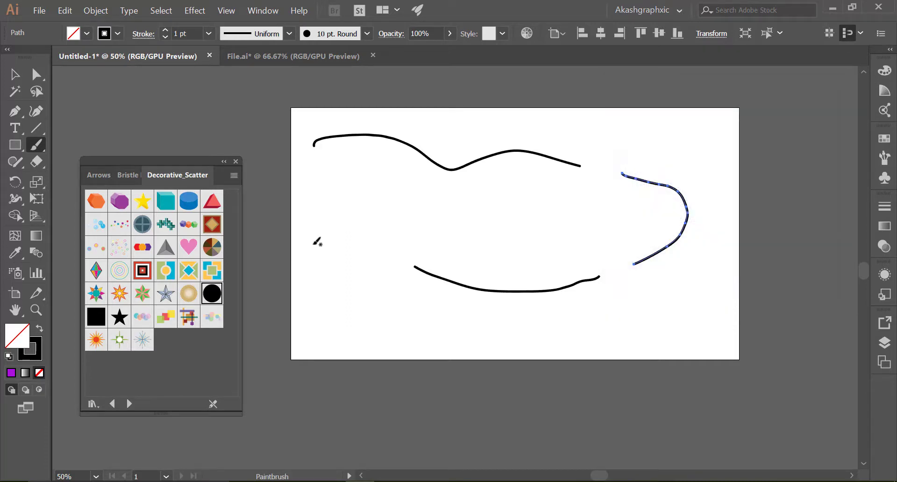
scroll(328, 261, down, 1)
drag(331, 279, 522, 305)
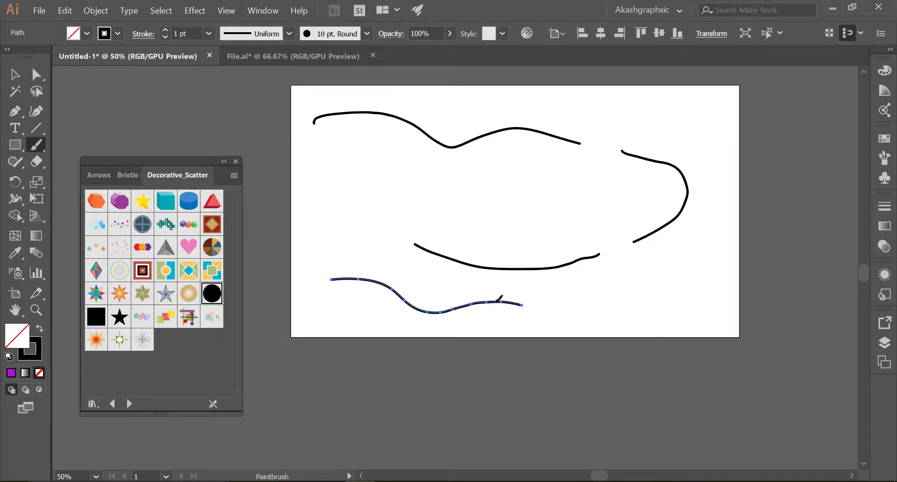
mouse_move(501, 299)
mouse_down()
mouse_move(652, 304)
mouse_move(733, 230)
mouse_up()
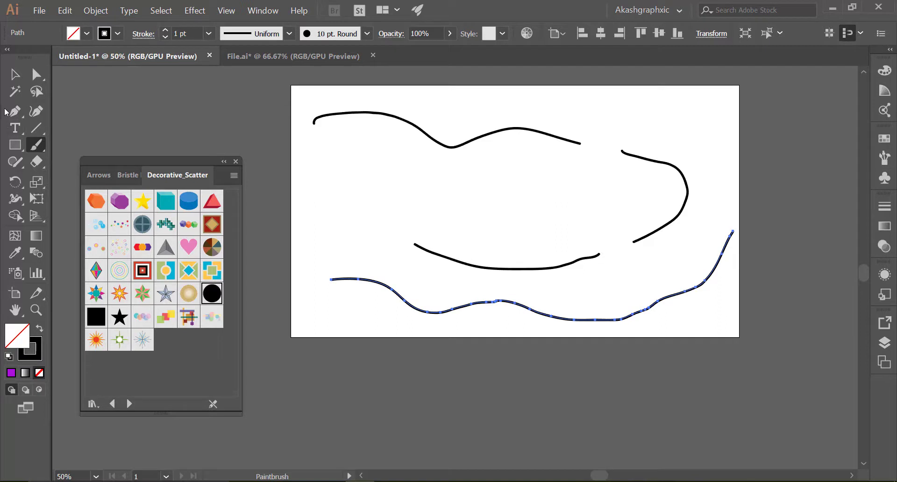
Nudge the bottom stroke, paint wavy and U-shaped strokes, and shift the U left.
click(15, 74)
click(505, 312)
mouse_move(514, 309)
mouse_down()
mouse_move(508, 320)
mouse_move(502, 305)
mouse_up()
click(37, 148)
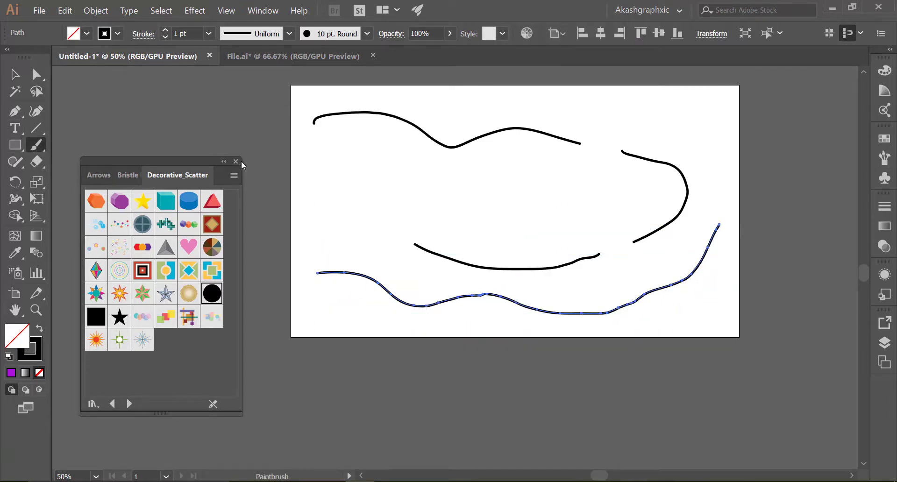
mouse_move(310, 172)
mouse_down()
mouse_move(481, 178)
mouse_move(570, 193)
mouse_up()
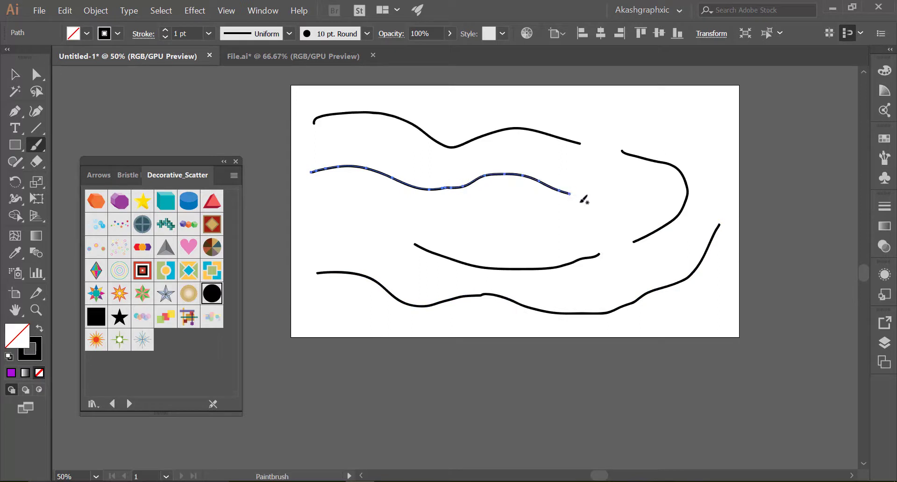
mouse_move(474, 201)
mouse_down()
mouse_move(599, 224)
mouse_move(638, 177)
mouse_up()
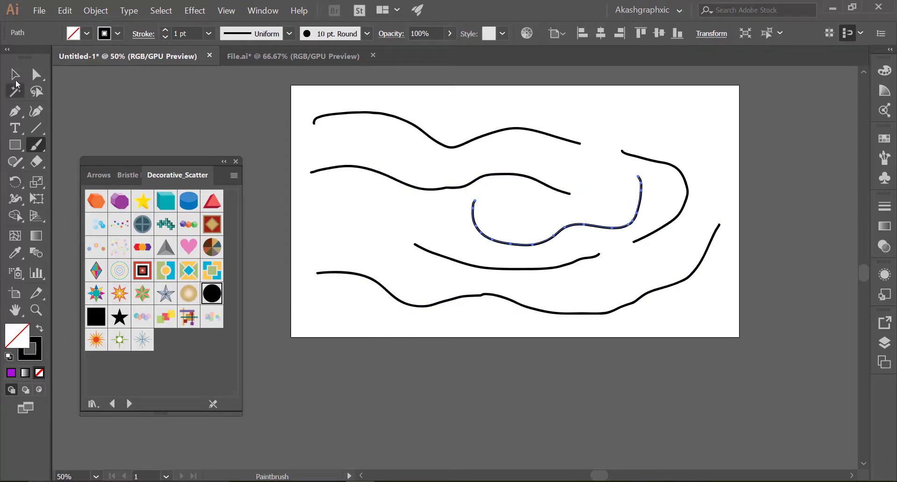
click(14, 74)
drag(474, 220, 441, 219)
Select all the practice brush strokes and delete them.
drag(411, 110, 750, 357)
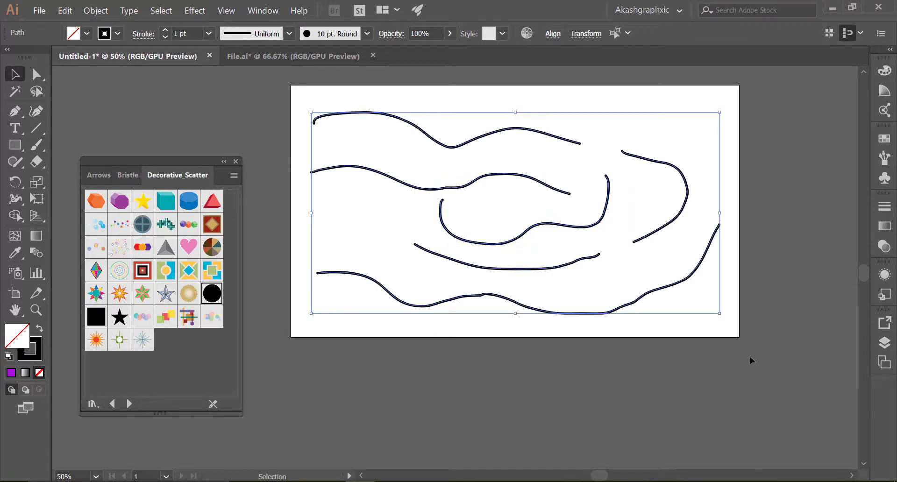
key(Delete)
drag(504, 256, 470, 305)
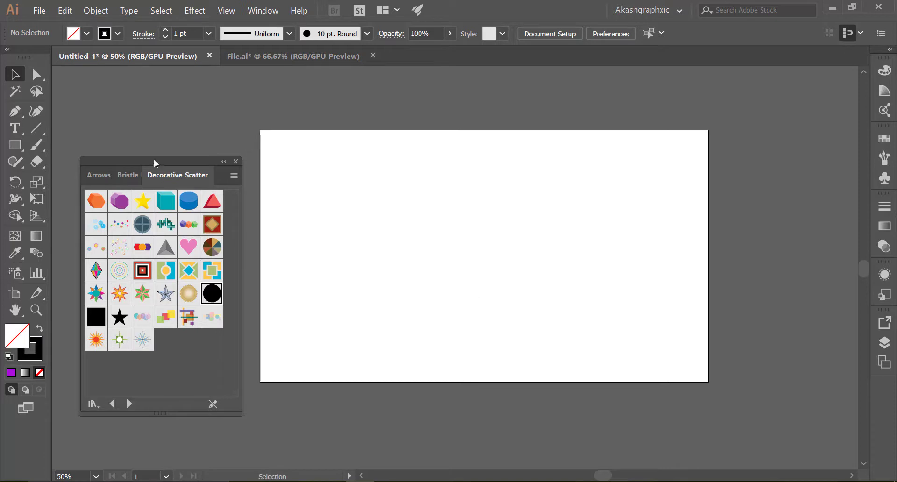
Switch to the Blob Brush, enlarge it with ], and paint a thick wavy test stroke.
drag(152, 160, 90, 138)
drag(36, 145, 104, 163)
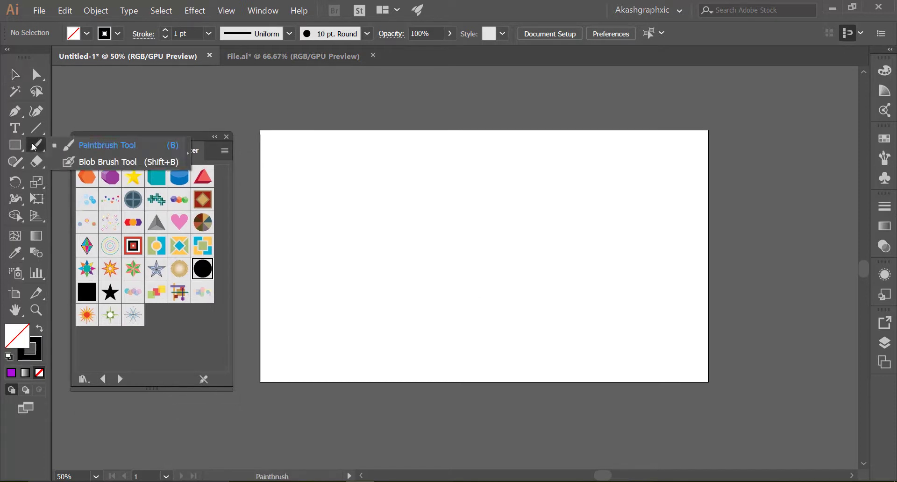
click(96, 165)
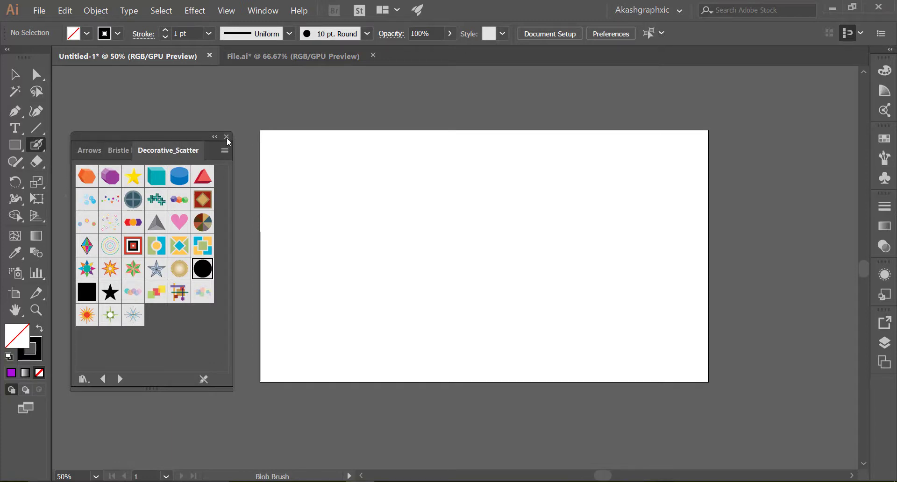
drag(140, 136, 139, 119)
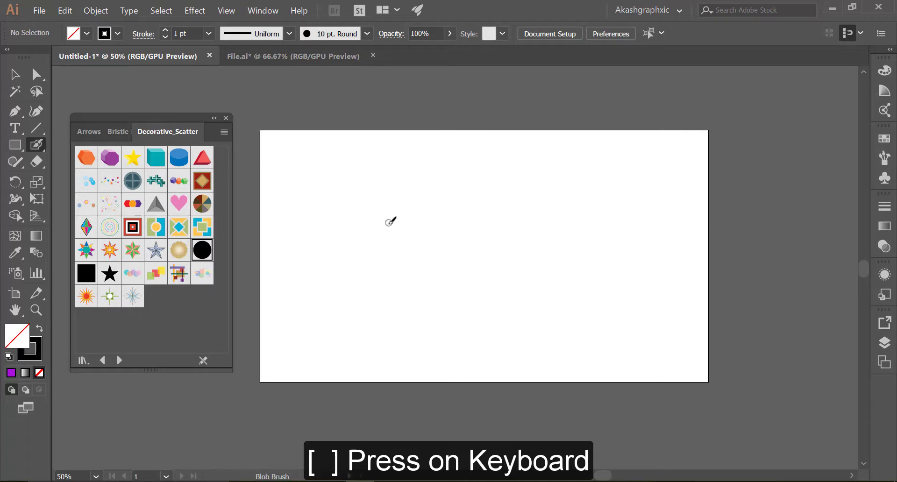
key(bracketright)
key(bracketright)
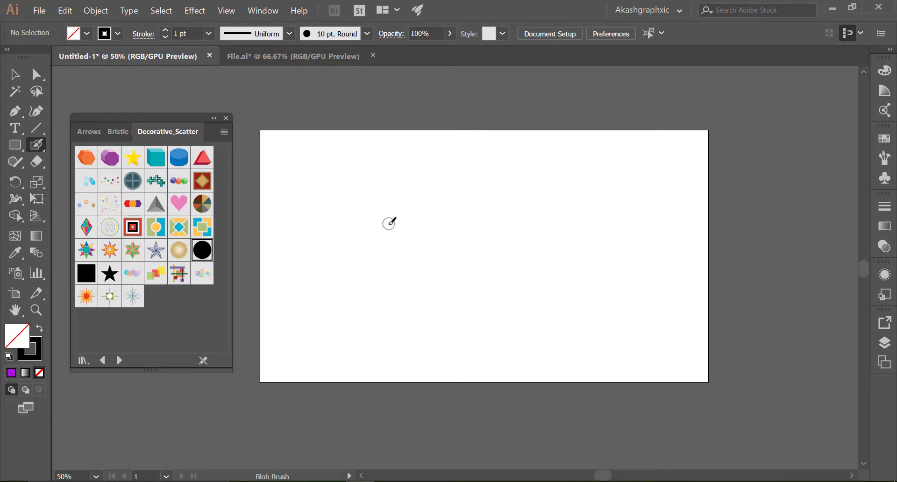
drag(312, 177, 531, 210)
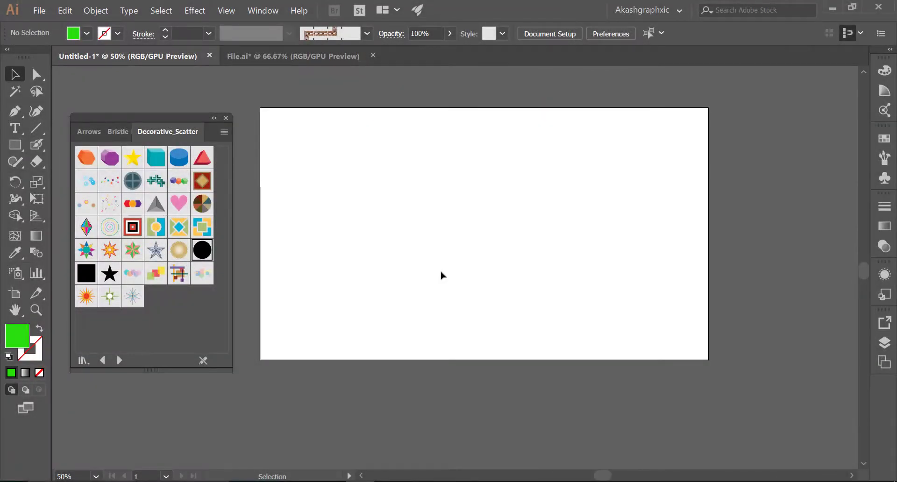
Pan the view slightly, then switch to the File.ai owl document.
key(space)
drag(391, 252, 401, 257)
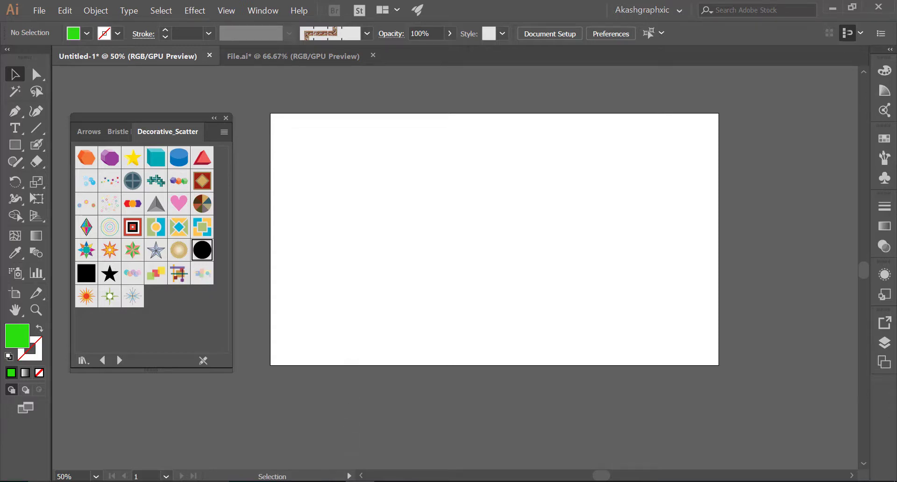
click(340, 473)
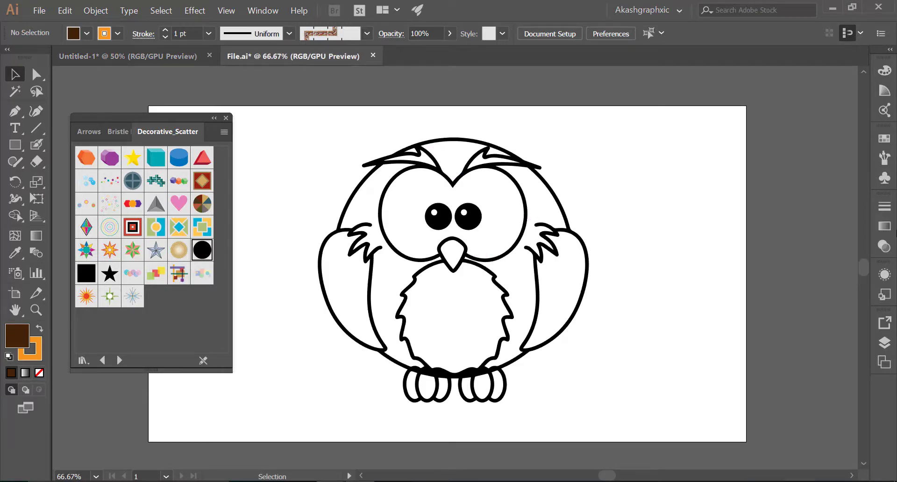
Show the Layers panel and float it as its own panel.
click(265, 10)
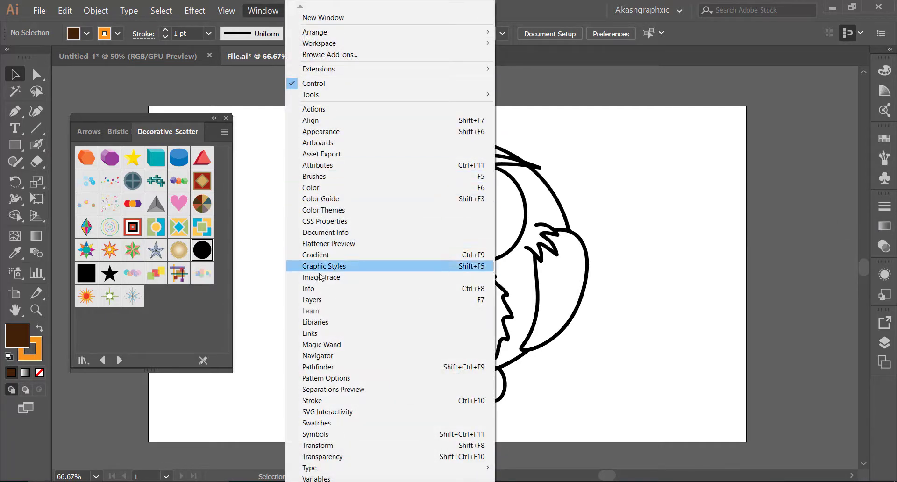
click(418, 301)
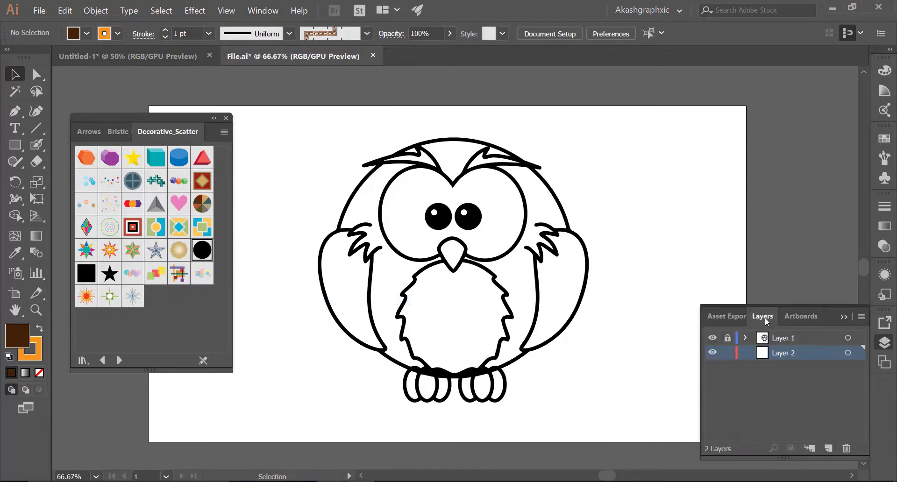
drag(766, 321, 701, 164)
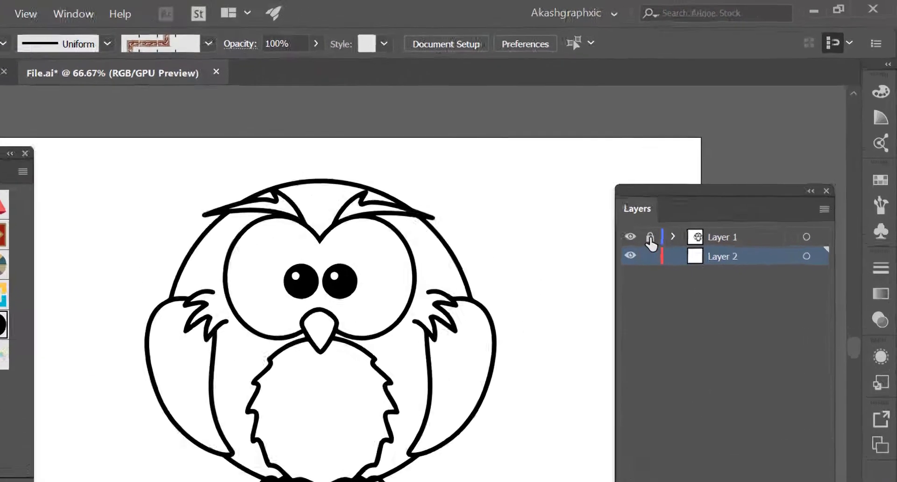
Lock Layer 1 after checking layer visibility, then select the Paintbrush.
click(630, 237)
click(630, 237)
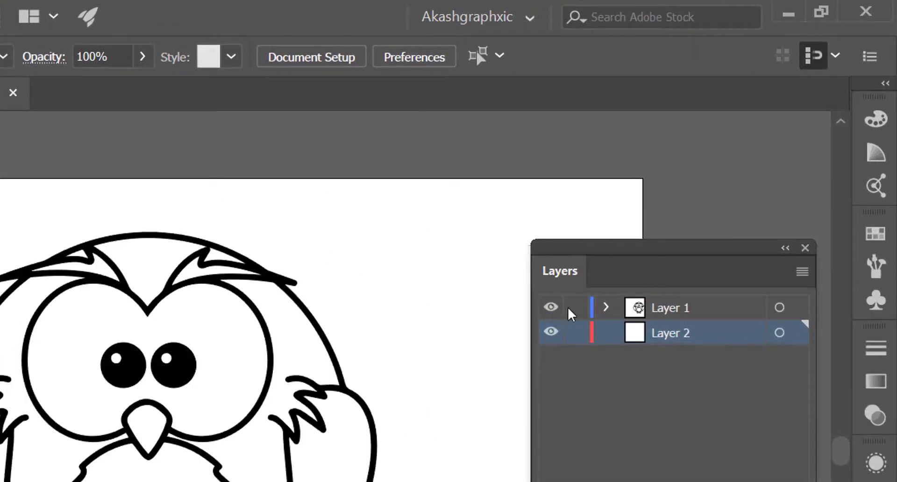
click(574, 307)
click(551, 333)
click(552, 333)
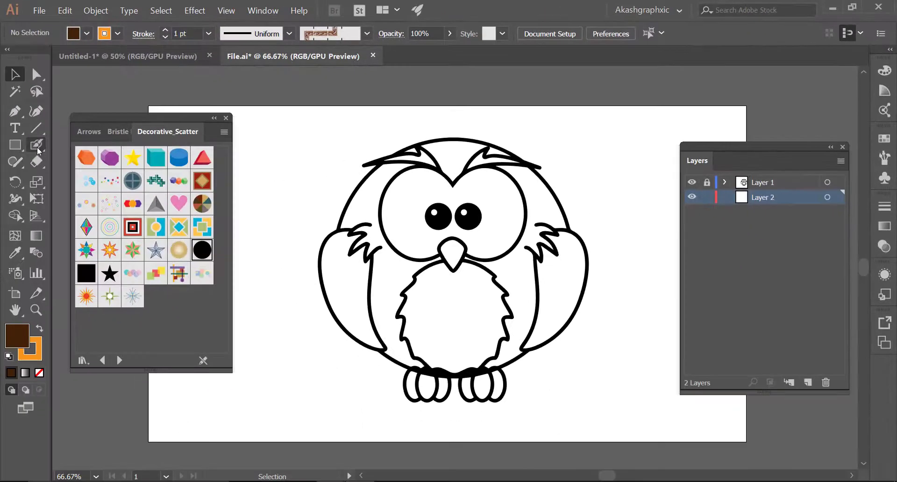
click(37, 146)
click(85, 145)
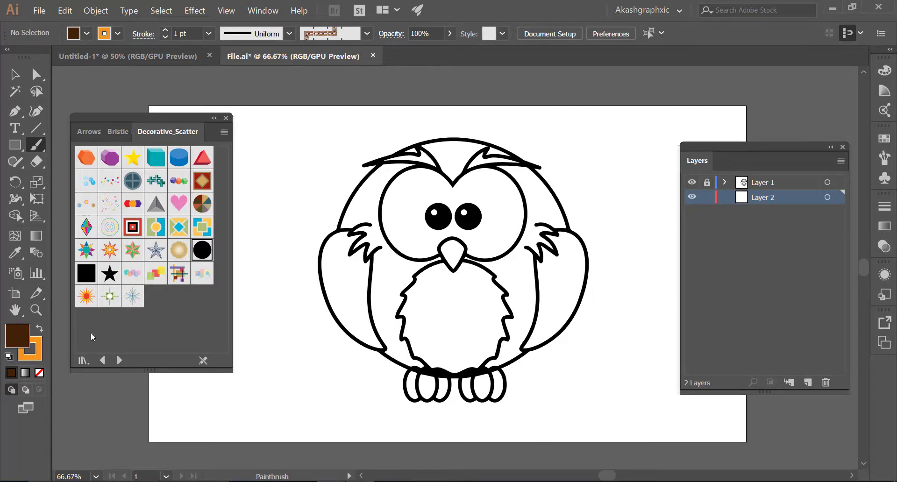
Check the fill colour, then paint and undo a test stroke on the owl's head.
double_click(17, 337)
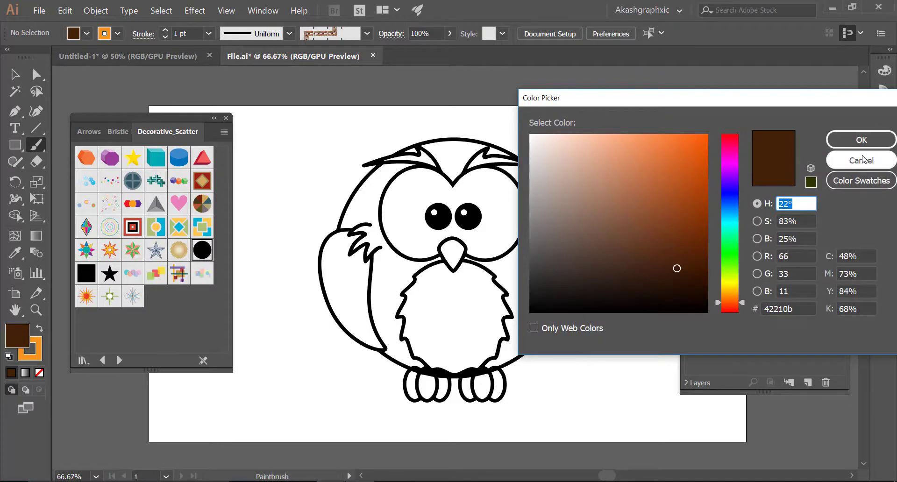
click(863, 159)
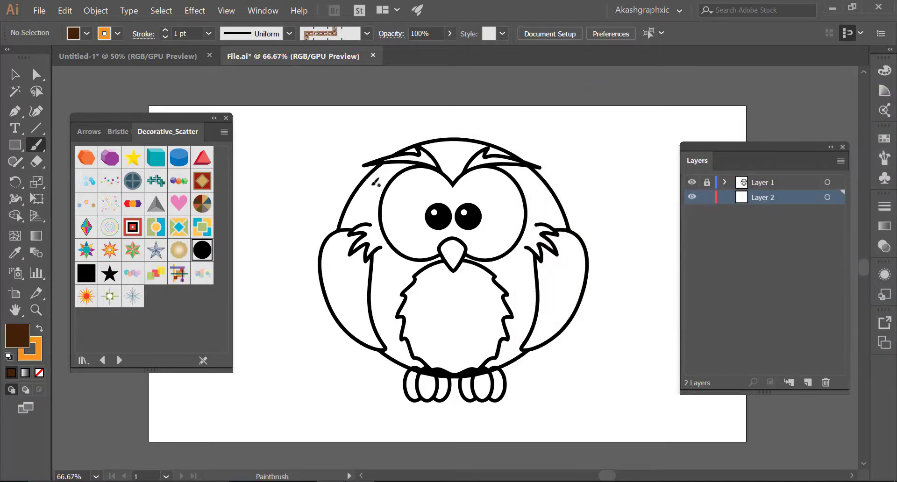
drag(372, 185, 357, 209)
key(ctrl+z)
Switch to the Blob Brush, undo a test brow stroke, and set the stroke to None.
drag(34, 149, 70, 161)
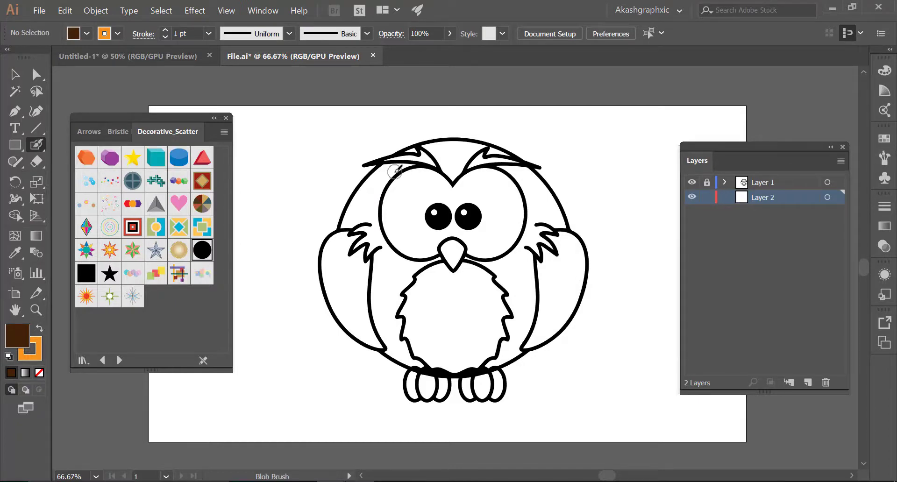
drag(402, 166, 379, 171)
key(ctrl+z)
click(38, 346)
click(40, 372)
Paint dark brown Blob Brush strokes from the owl's left brow down its body side.
key(x)
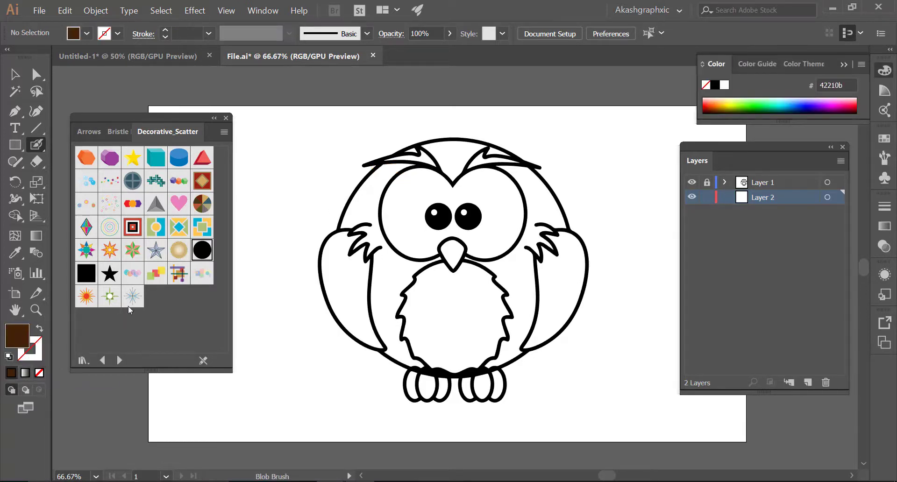
mouse_move(413, 168)
mouse_down()
mouse_move(372, 173)
mouse_move(381, 250)
mouse_move(362, 205)
mouse_move(353, 218)
mouse_up()
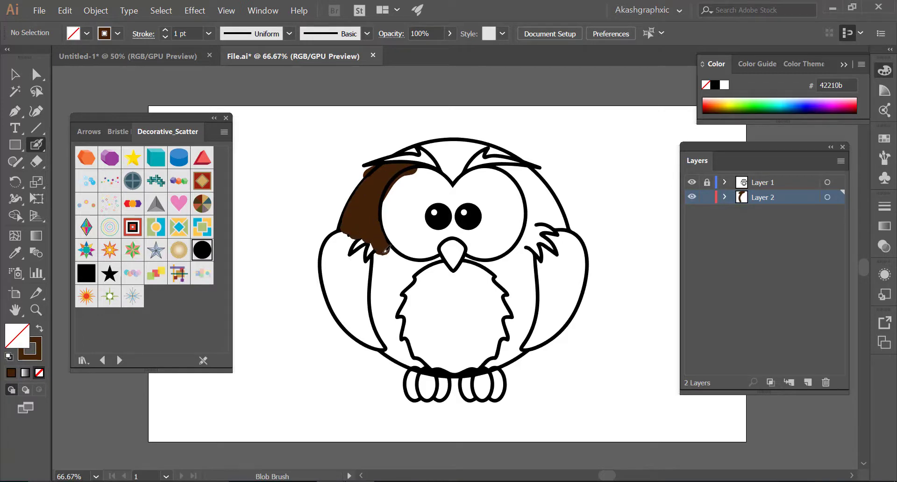
mouse_move(384, 254)
mouse_down()
mouse_move(421, 362)
mouse_move(401, 333)
mouse_move(404, 290)
mouse_move(423, 261)
mouse_move(441, 257)
mouse_move(392, 245)
mouse_move(388, 290)
mouse_up()
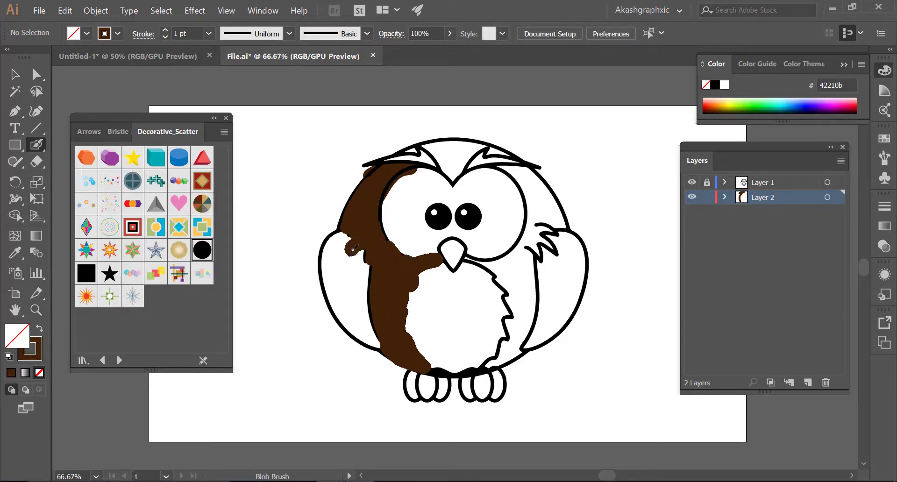
drag(425, 277, 427, 279)
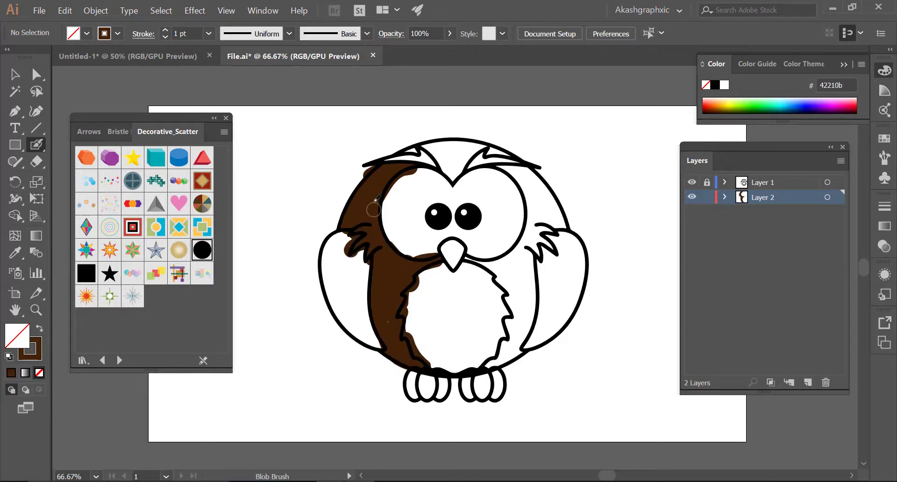
scroll(514, 231, down, 2)
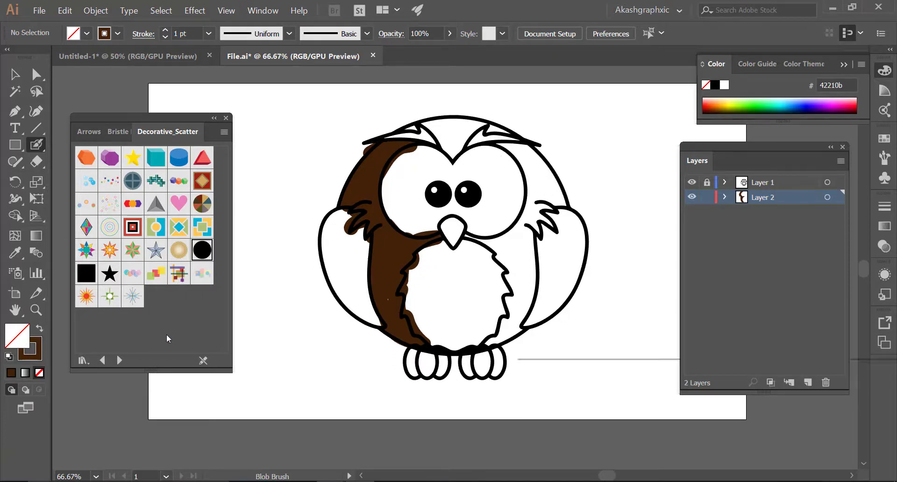
double_click(25, 340)
Choose orange cc4900 as the colour and undo a stray left-wing stroke.
click(706, 169)
click(851, 144)
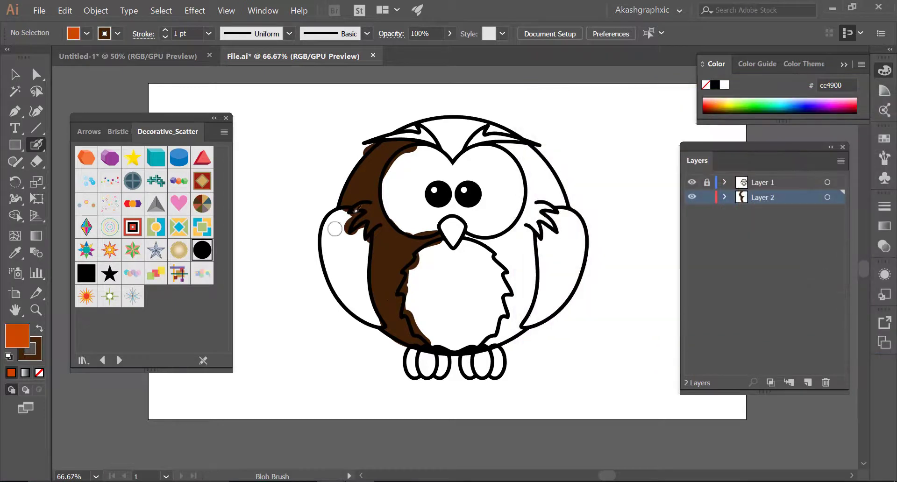
drag(360, 206, 324, 223)
key(ctrl+z)
Set fill to None with orange active, then paint the owl's left wing orange.
click(40, 329)
click(39, 371)
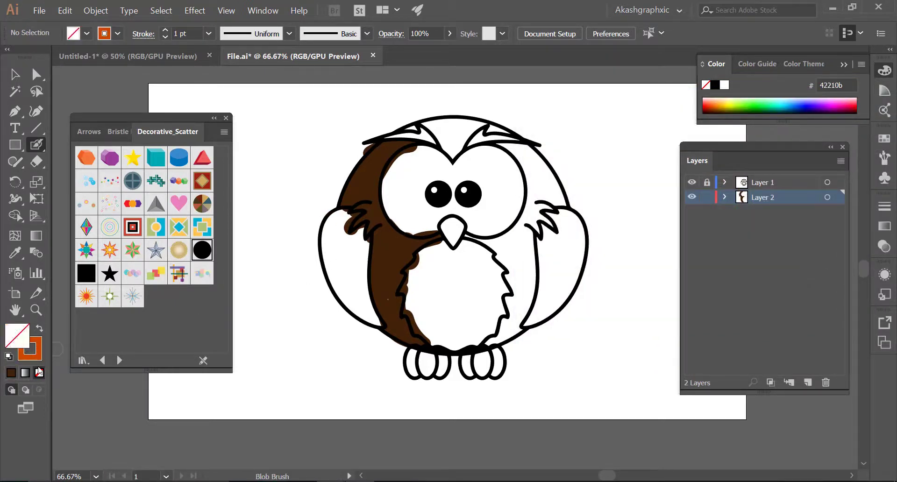
click(40, 354)
mouse_move(350, 215)
mouse_down()
mouse_move(320, 241)
mouse_move(344, 210)
mouse_move(388, 329)
mouse_move(364, 278)
mouse_move(367, 229)
mouse_move(341, 234)
mouse_move(358, 299)
mouse_move(351, 234)
mouse_up()
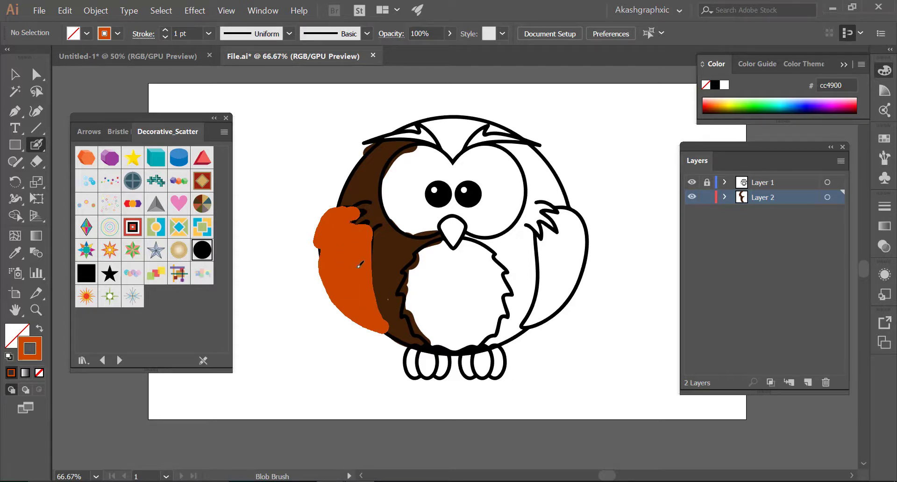
drag(360, 265, 373, 294)
Erase the orange overflow past the left wing's outer outline, zooming in for precision.
click(37, 162)
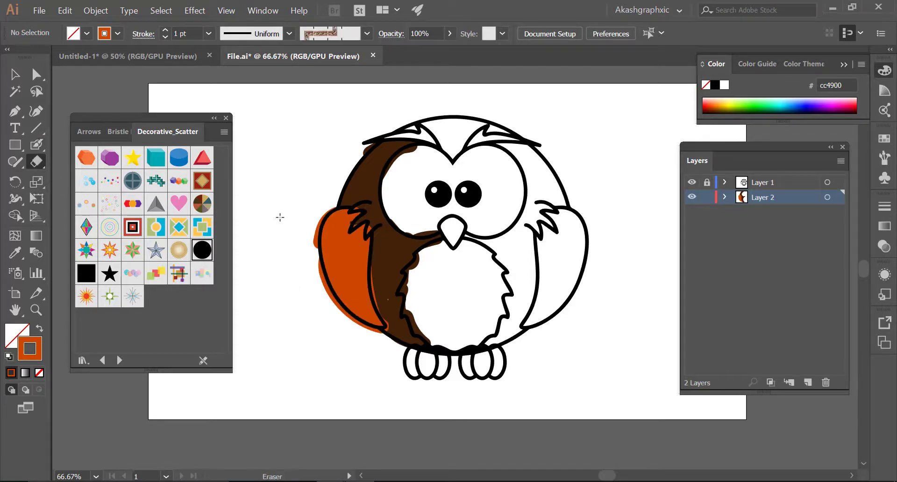
mouse_move(330, 201)
mouse_down()
mouse_move(306, 236)
mouse_move(313, 202)
mouse_move(311, 241)
mouse_move(326, 206)
mouse_move(320, 255)
mouse_move(348, 322)
mouse_move(385, 347)
mouse_up()
key(ctrl+z)
key(ctrl+z)
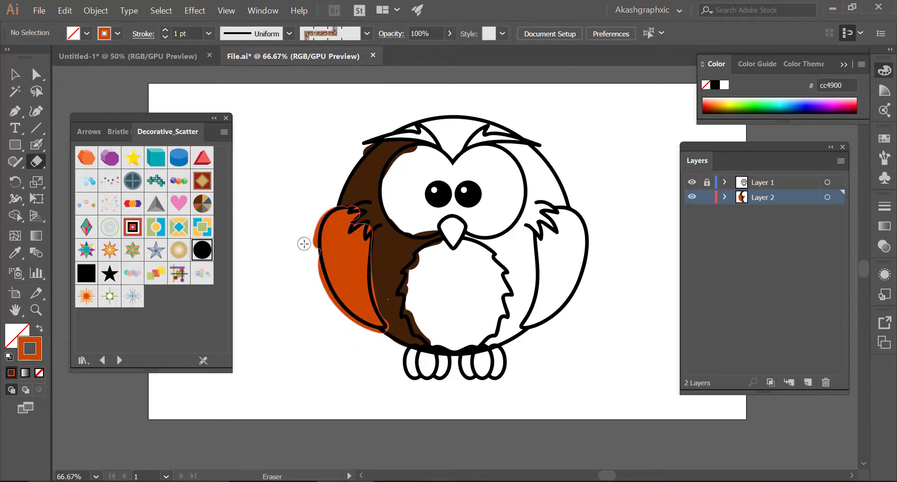
scroll(286, 237, up, 1)
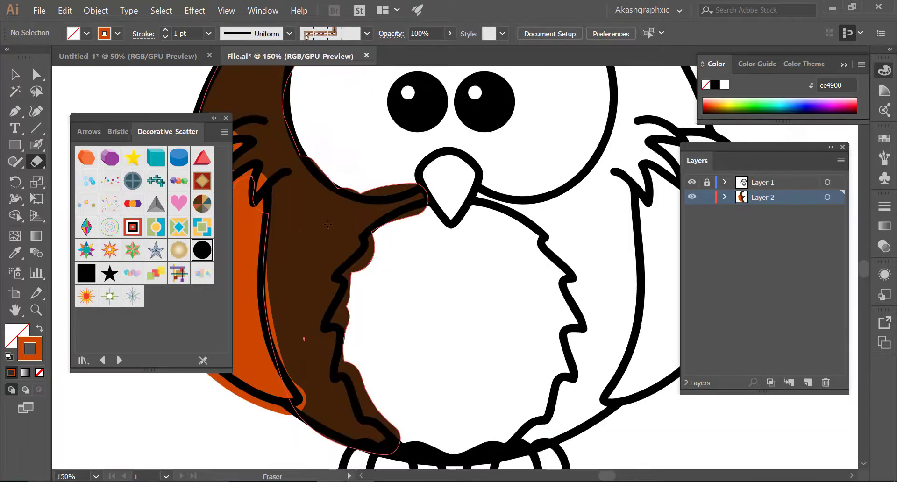
scroll(286, 237, up, 1)
drag(345, 149, 363, 148)
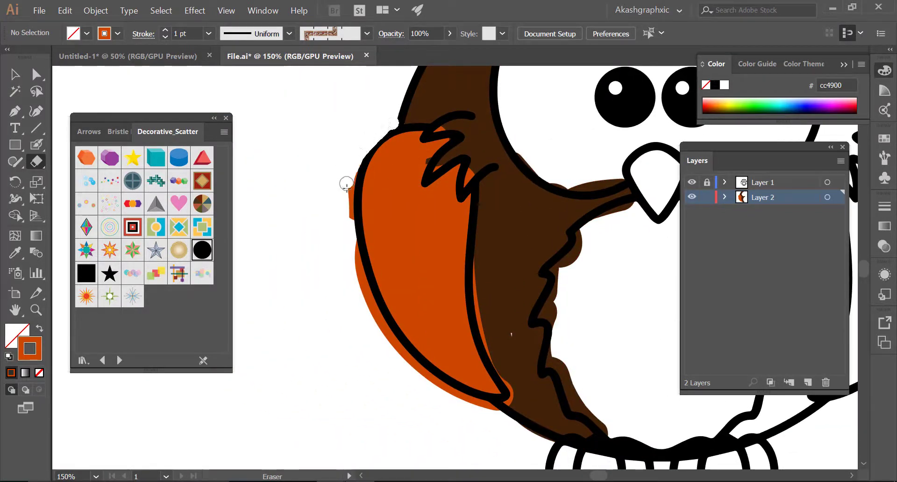
mouse_move(363, 148)
mouse_down()
mouse_move(359, 128)
mouse_move(382, 242)
mouse_move(406, 278)
mouse_move(425, 301)
mouse_move(508, 340)
mouse_move(507, 330)
mouse_move(496, 335)
mouse_move(421, 293)
mouse_up()
scroll(339, 153, down, 2)
scroll(340, 153, down, 2)
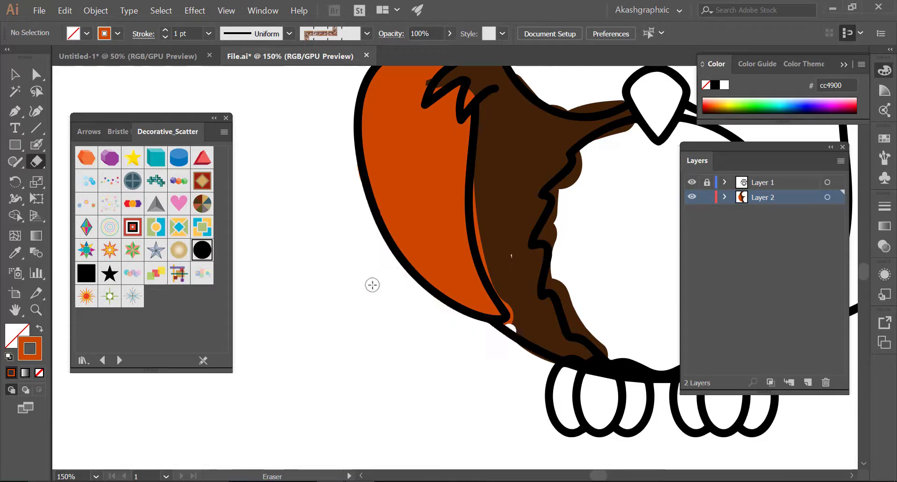
mouse_move(352, 202)
mouse_down()
mouse_move(258, 217)
mouse_move(248, 211)
mouse_up()
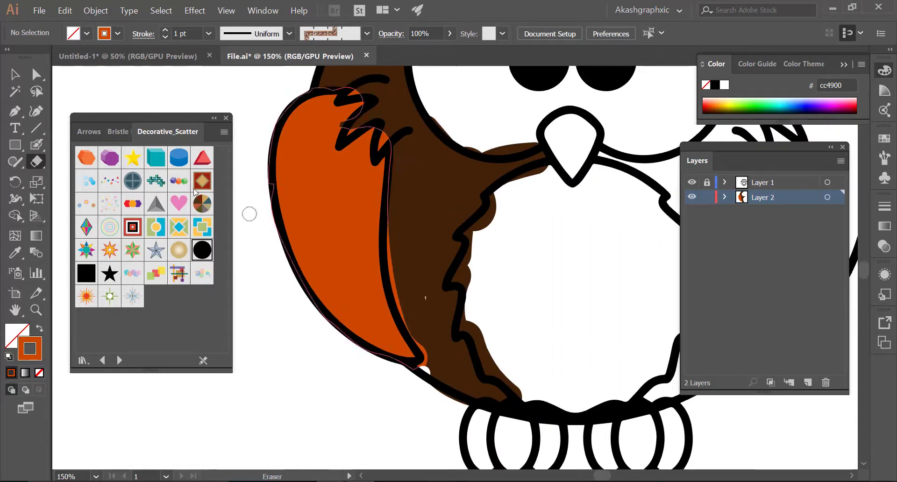
click(15, 74)
Select the orange wing and erase overflow along its lower and upper edges.
click(369, 190)
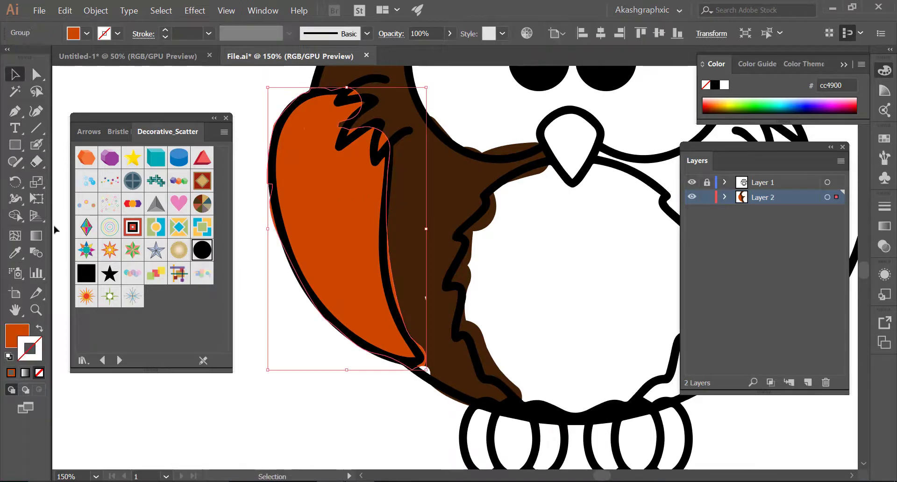
click(36, 162)
mouse_move(420, 374)
mouse_down()
mouse_move(395, 280)
mouse_move(398, 166)
mouse_move(384, 202)
mouse_move(355, 187)
mouse_up()
scroll(398, 166, up, 3)
drag(345, 148, 411, 140)
Return to the Blob Brush, deselect everything, and reduce the brush size.
click(36, 144)
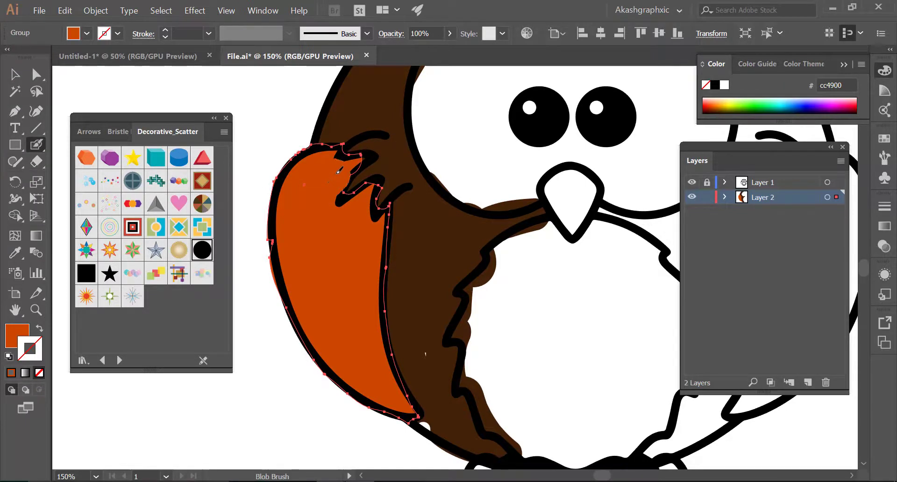
key(ctrl+shift+a)
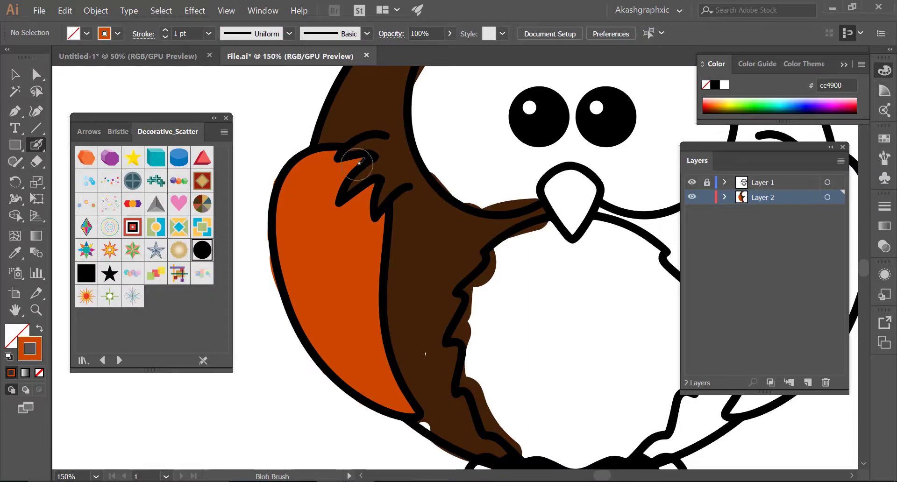
key(bracketleft)
Paint a small orange V-shaped mark on the owl's right wing with the Blob Brush.
key(ctrl+minus)
key(ctrl+minus)
key(ctrl+minus)
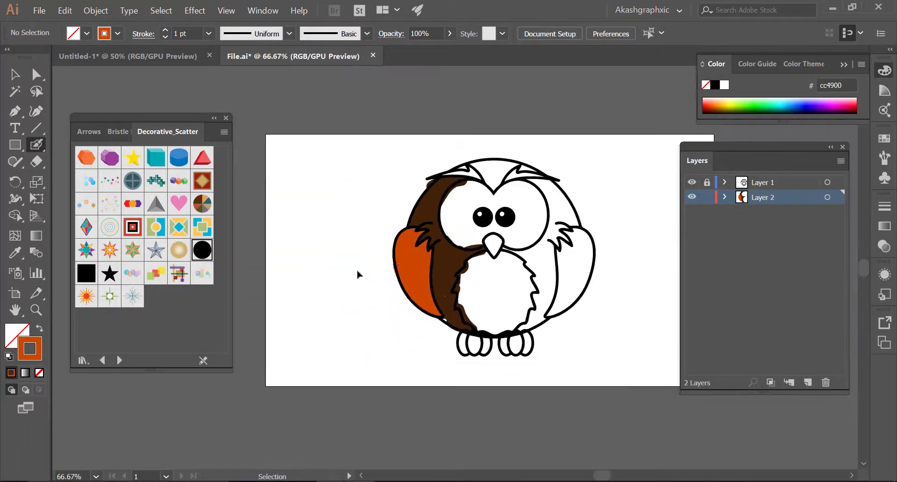
drag(463, 261, 417, 251)
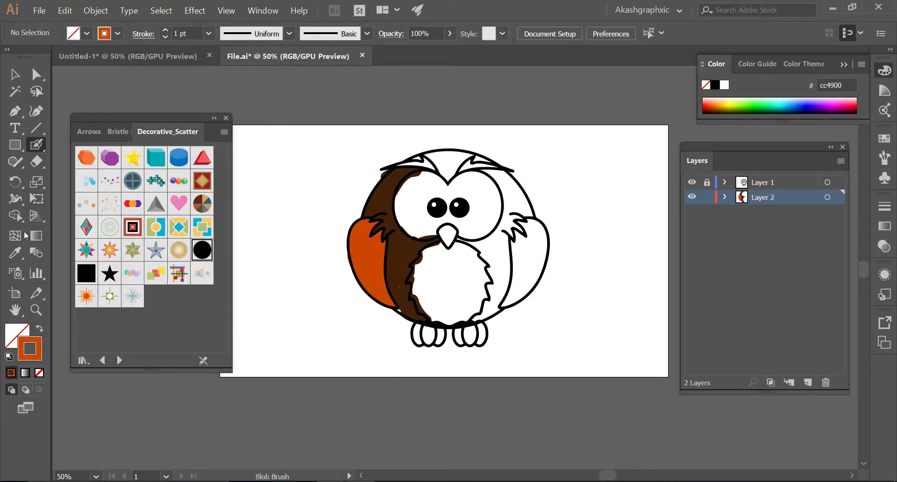
drag(522, 271, 522, 273)
key(v)
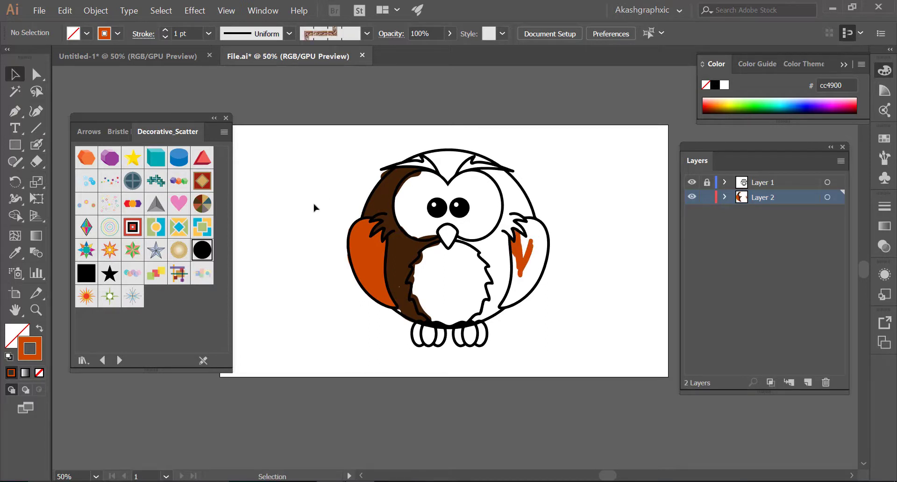
drag(312, 206, 300, 200)
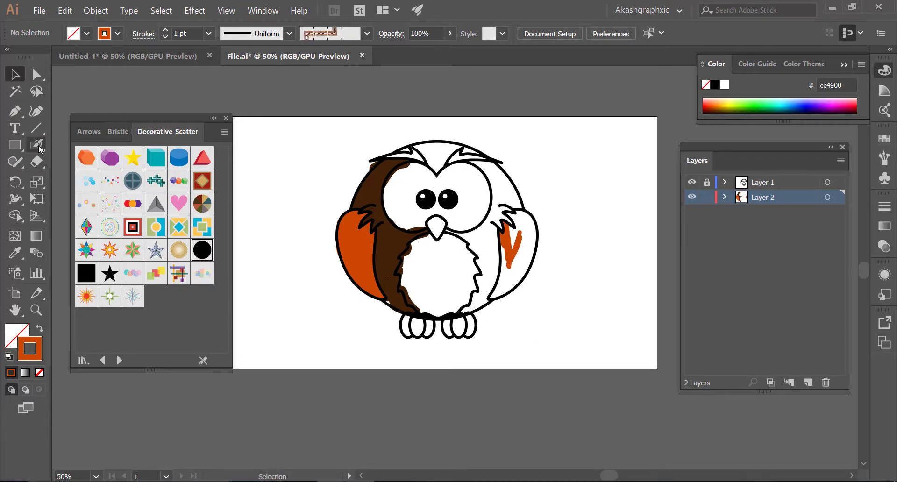
Switch between Paintbrush and Blob Brush, return to Selection, and zoom out to 33.33%.
drag(37, 144, 106, 145)
click(107, 145)
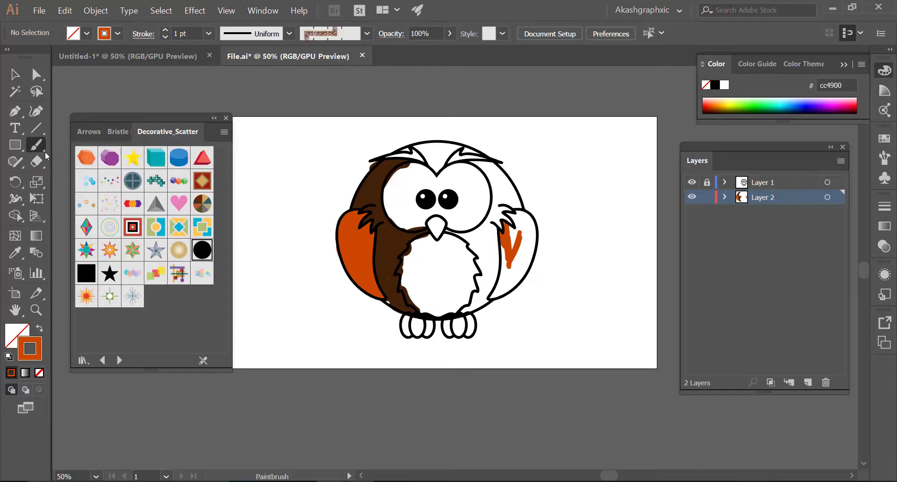
drag(42, 149, 89, 159)
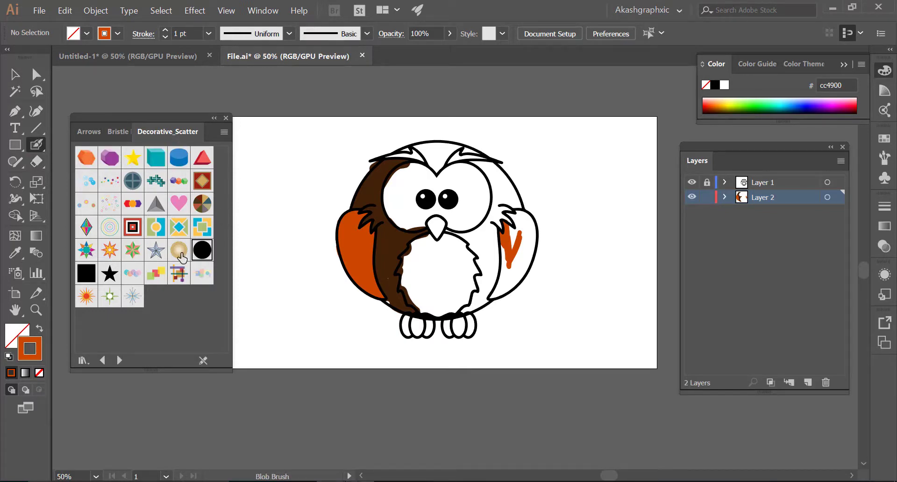
key(v)
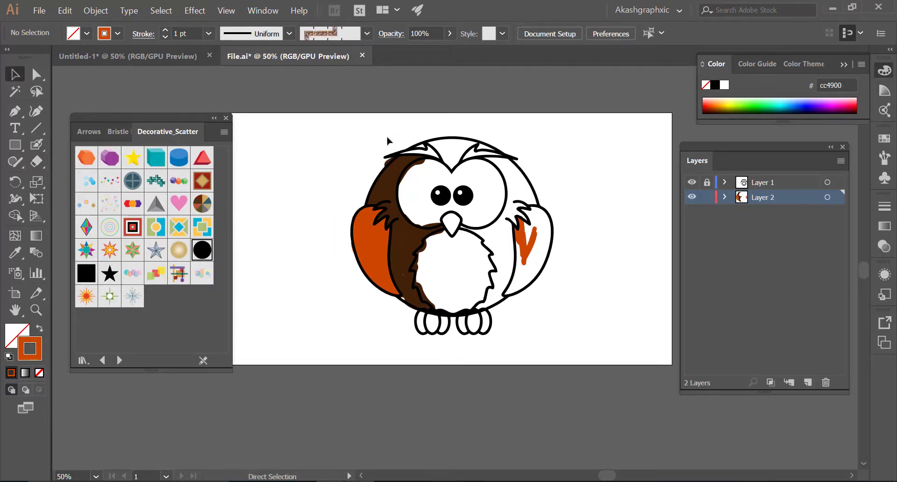
key(ctrl+minus)
scroll(491, 223, right, 1)
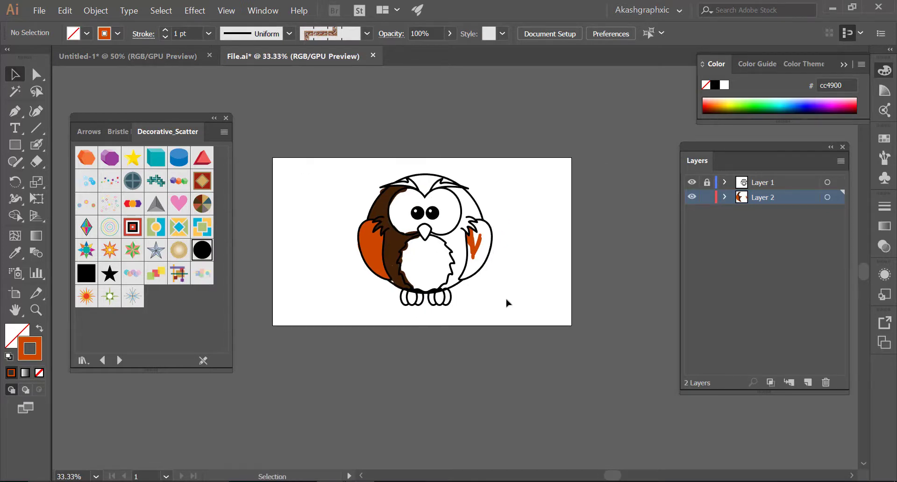
drag(478, 272, 325, 162)
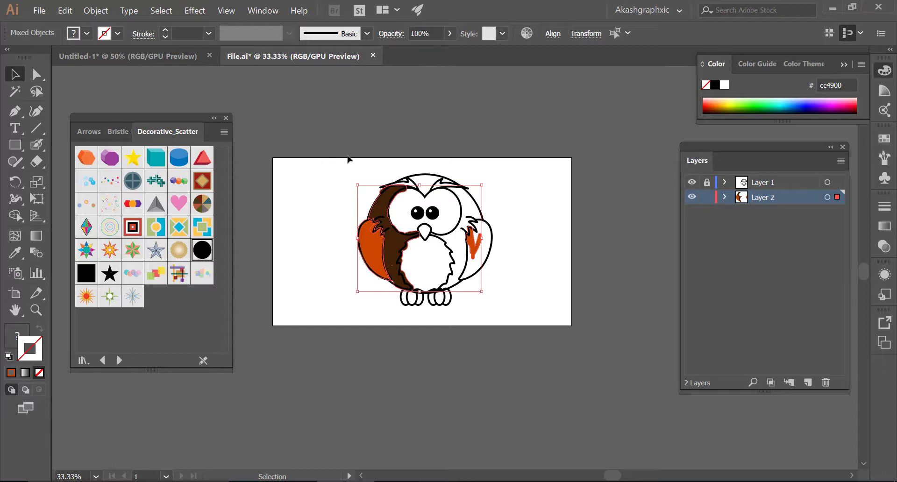
scroll(343, 147, up, 1)
scroll(342, 148, right, 1)
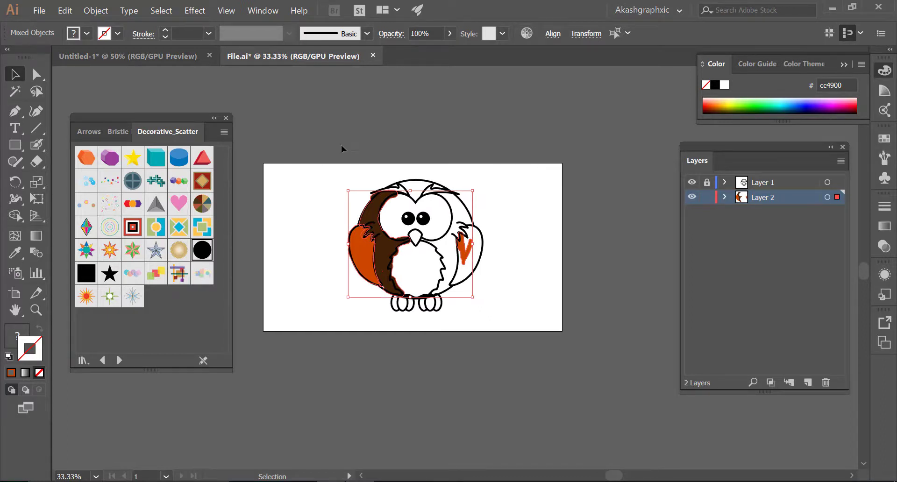